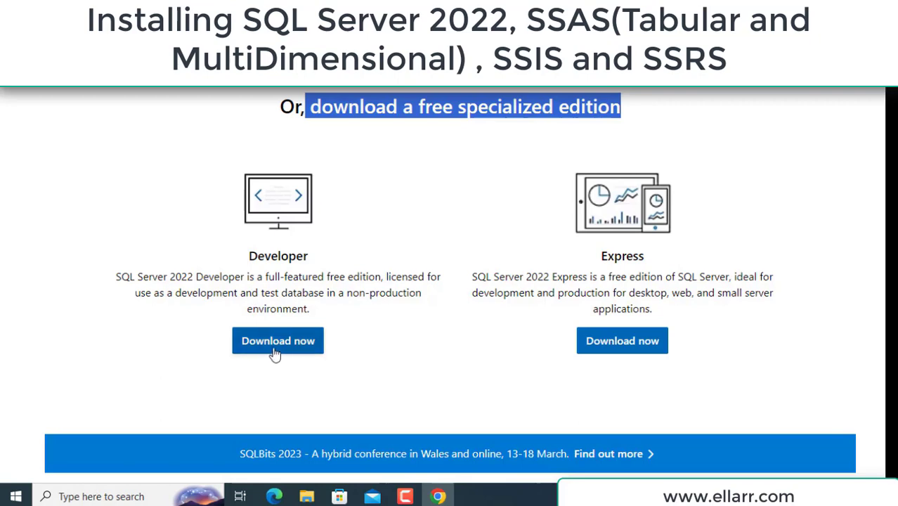
Locate the downloaded SQL2022-SSEI-Dev.exe and start a new SQL Server standalone installation from the Installation Center
scroll(367, 344, up, 5)
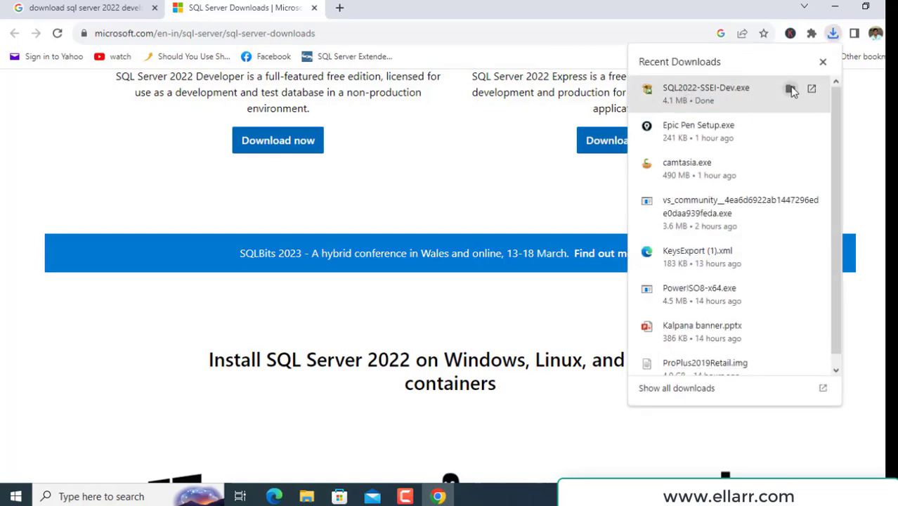
click(791, 90)
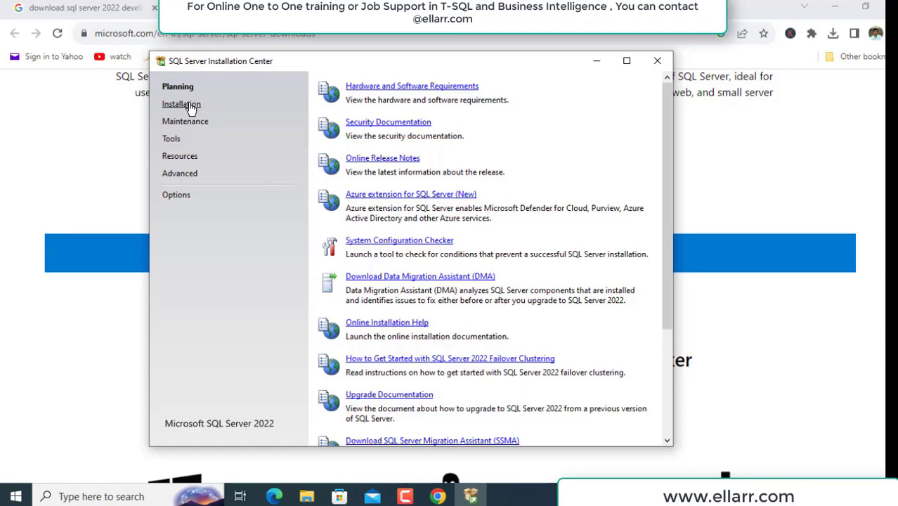
click(184, 104)
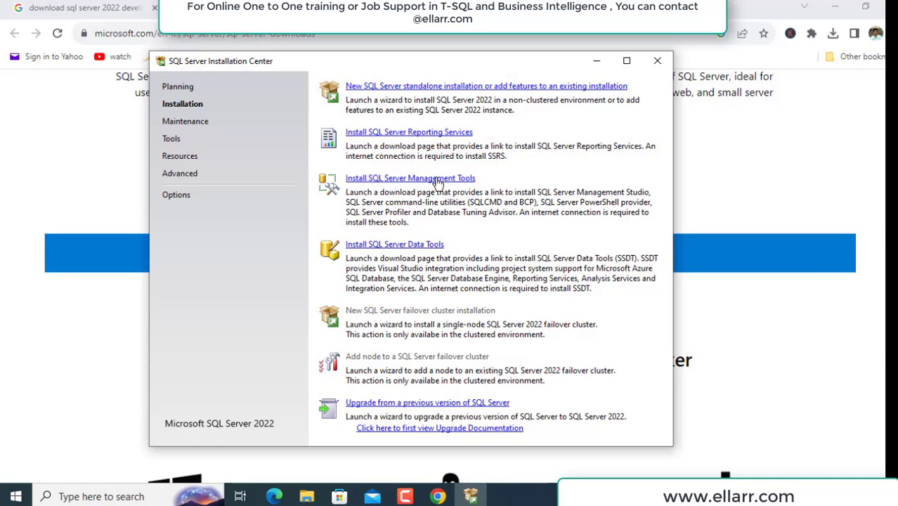
click(427, 87)
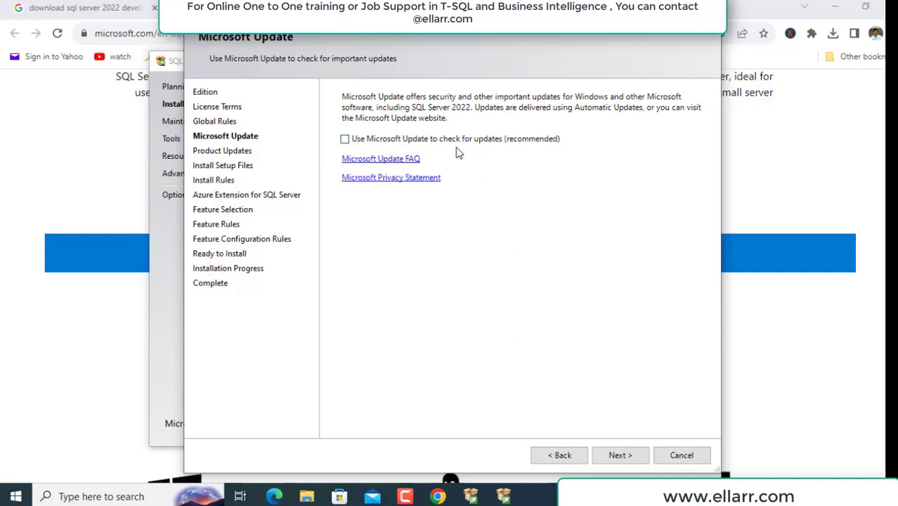
Continue the setup without Microsoft Update checking and exclude the Azure Extension for SQL Server
click(619, 456)
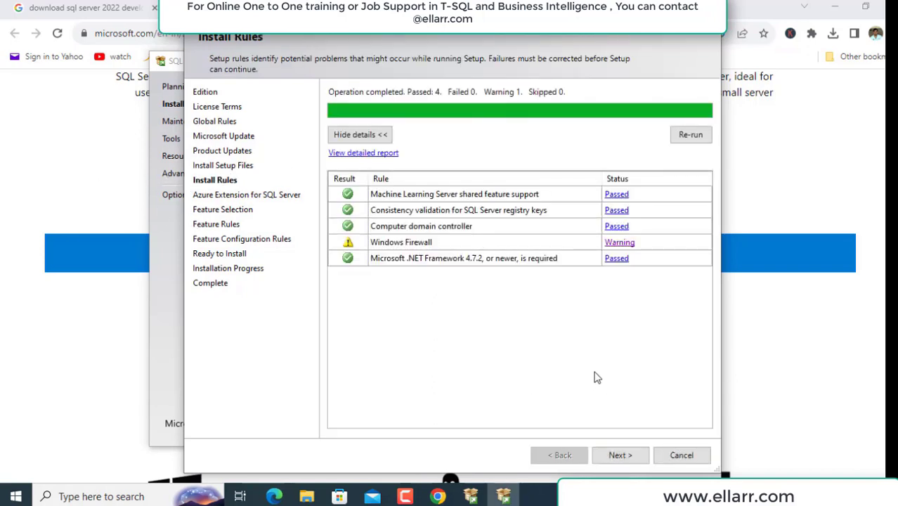
click(621, 457)
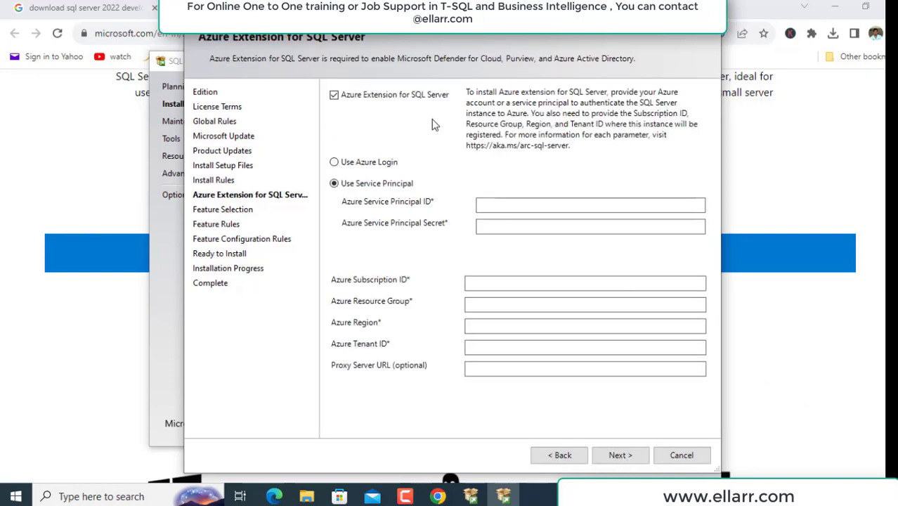
click(335, 97)
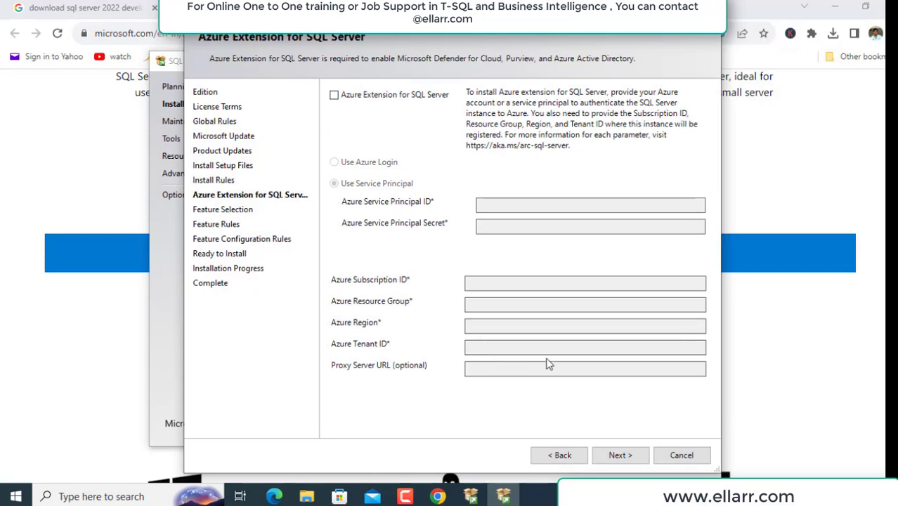
click(620, 455)
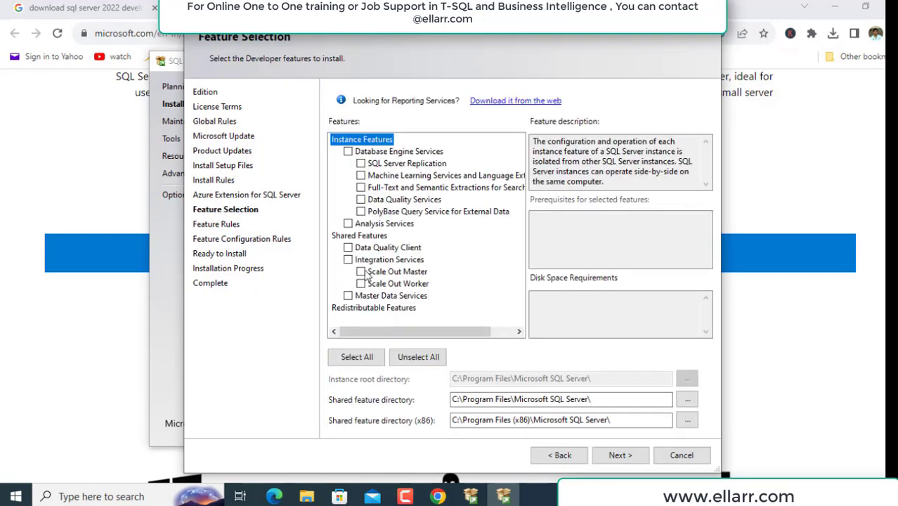
Select Database Engine Services, Analysis Services and Integration Services as the features to install, keeping the default directories
click(348, 152)
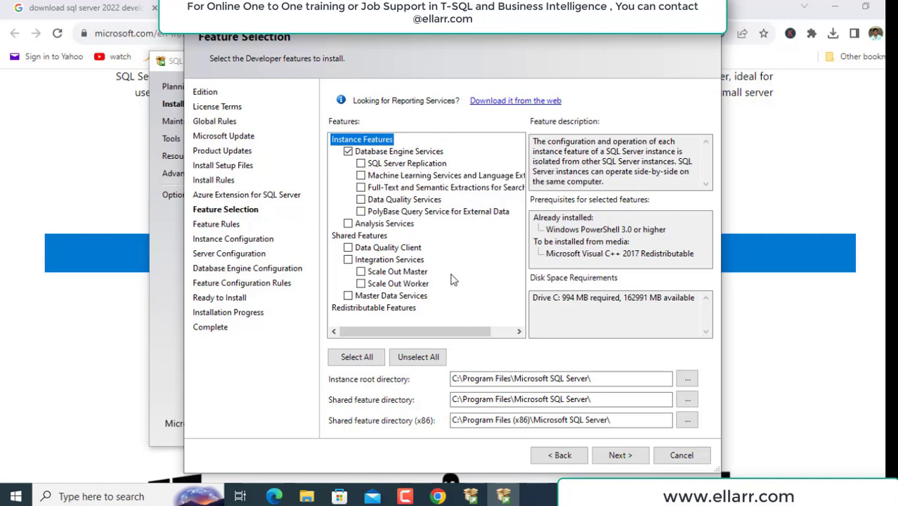
click(348, 223)
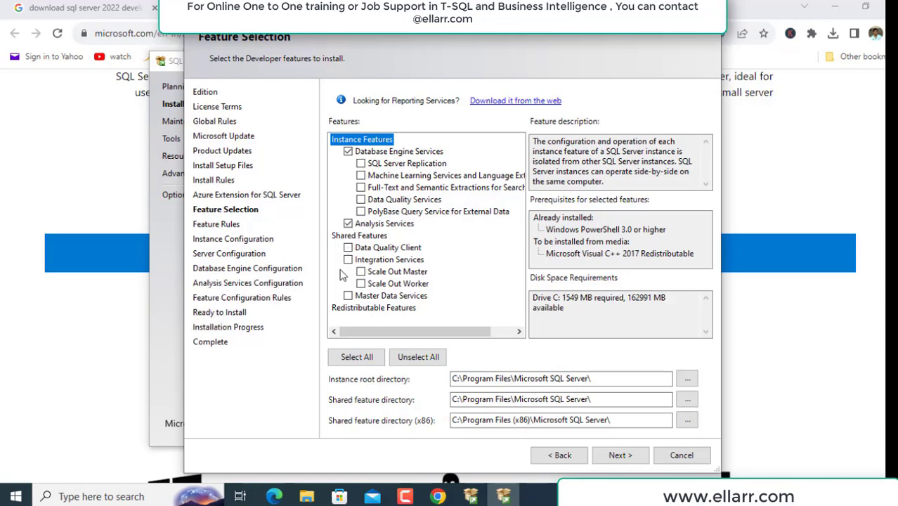
click(348, 259)
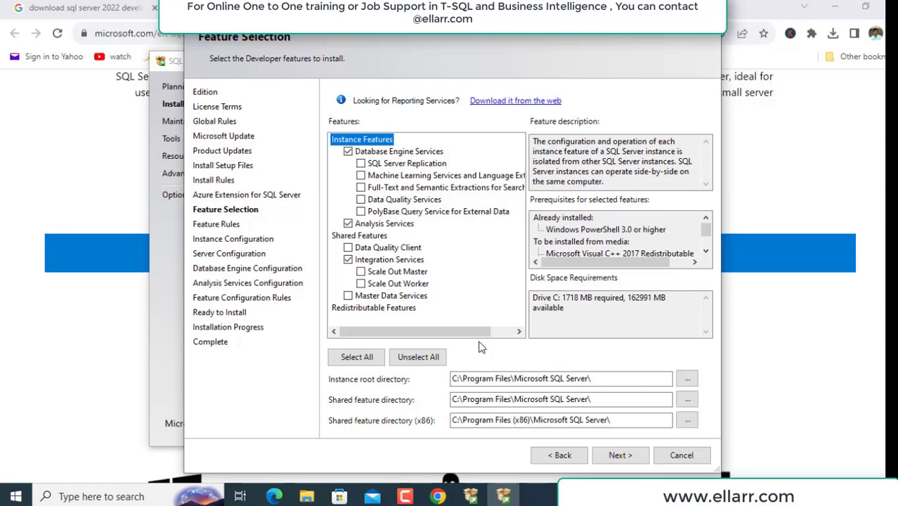
click(619, 455)
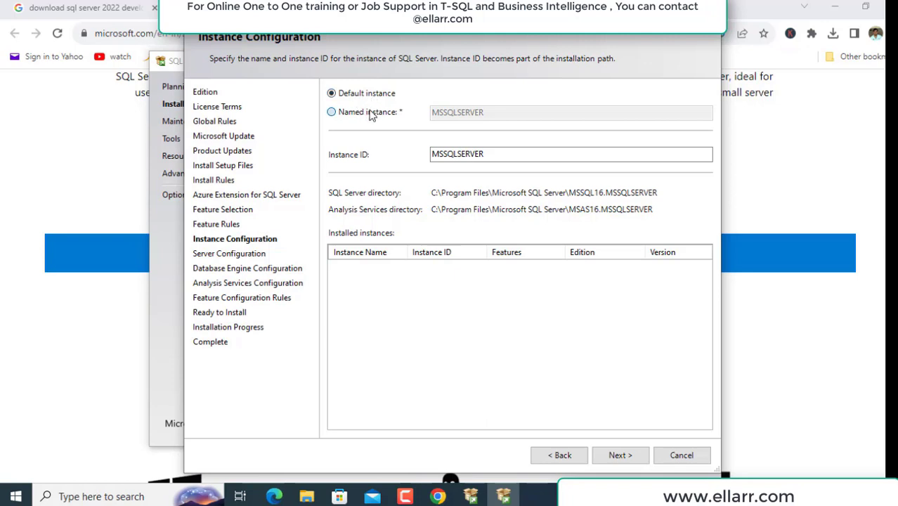
click(370, 112)
click(362, 94)
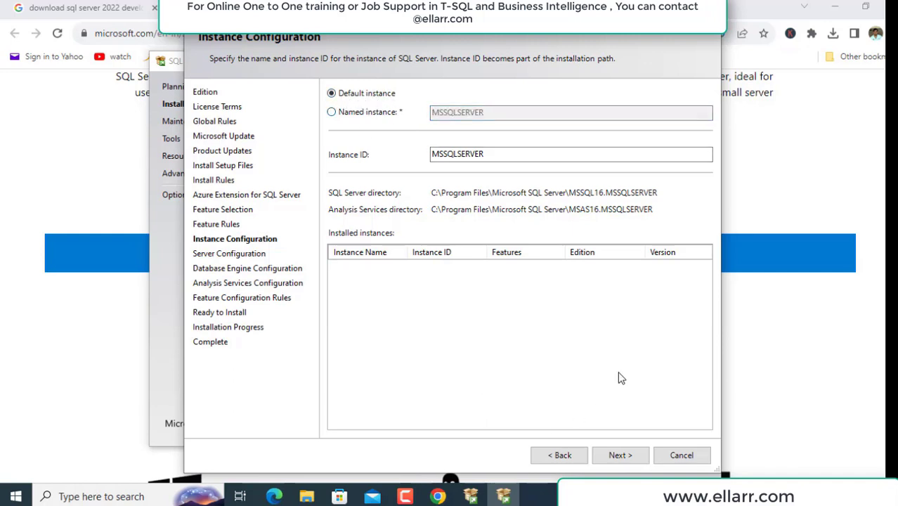
click(333, 112)
click(445, 114)
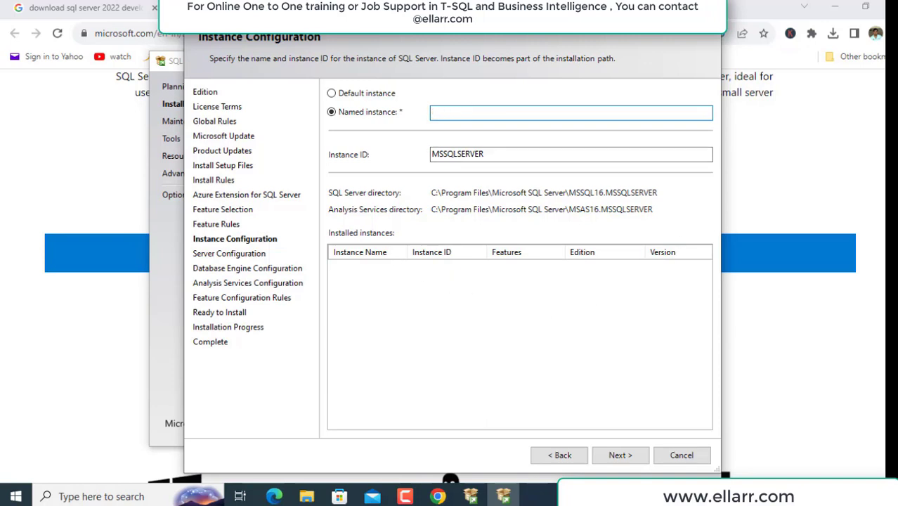
click(332, 95)
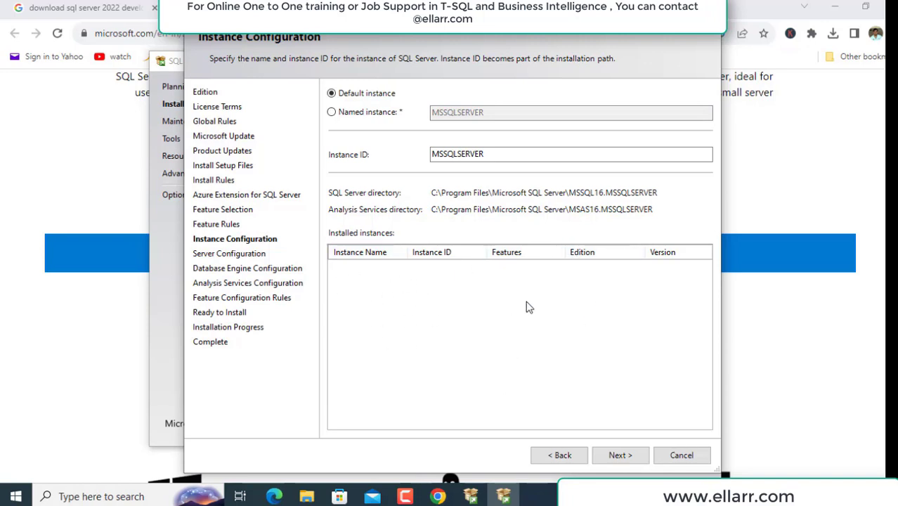
click(366, 116)
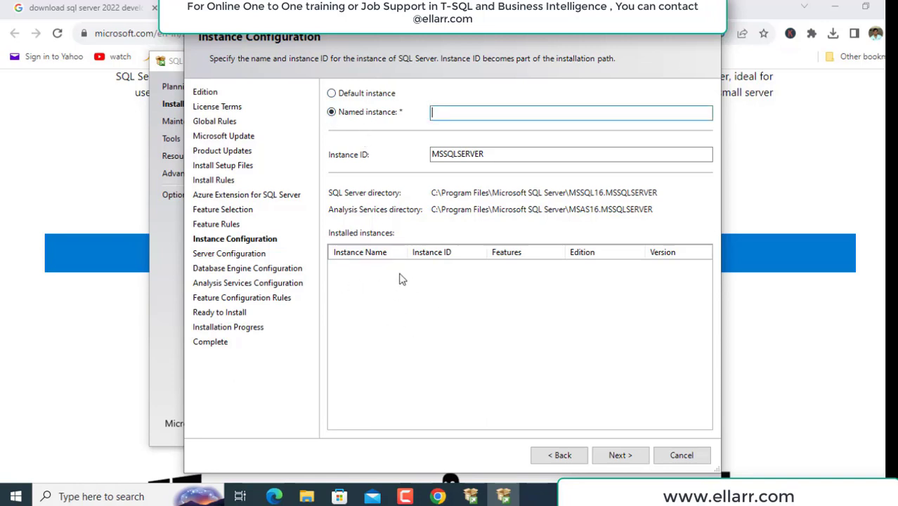
Choose the default instance with ID MSSQLSERVER and accept the default service accounts and startup types
click(339, 94)
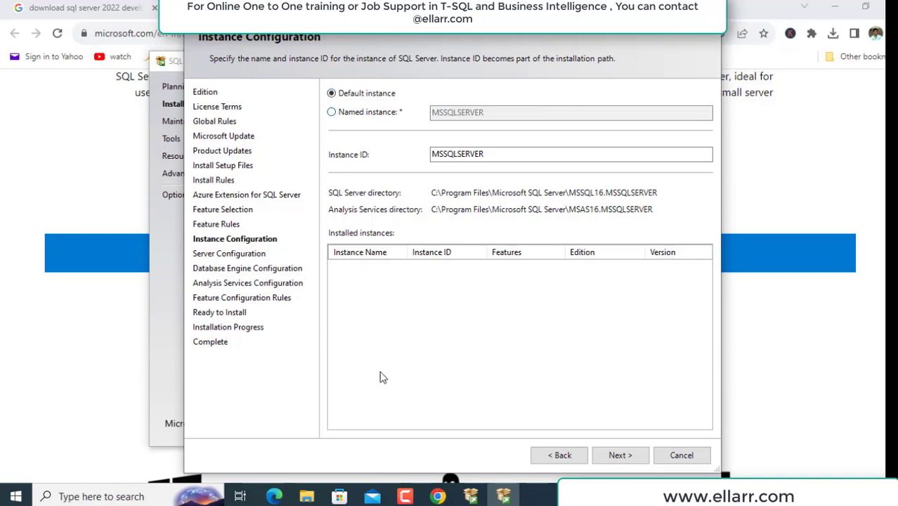
click(621, 456)
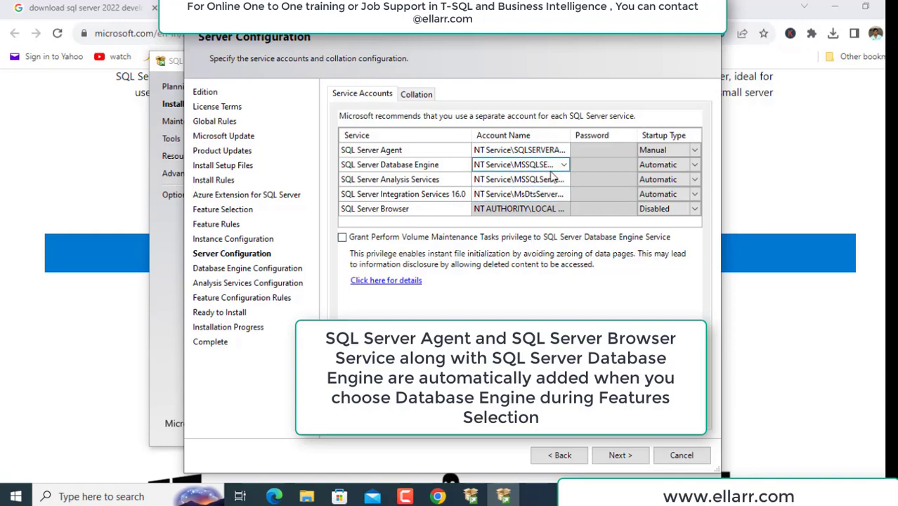
click(619, 457)
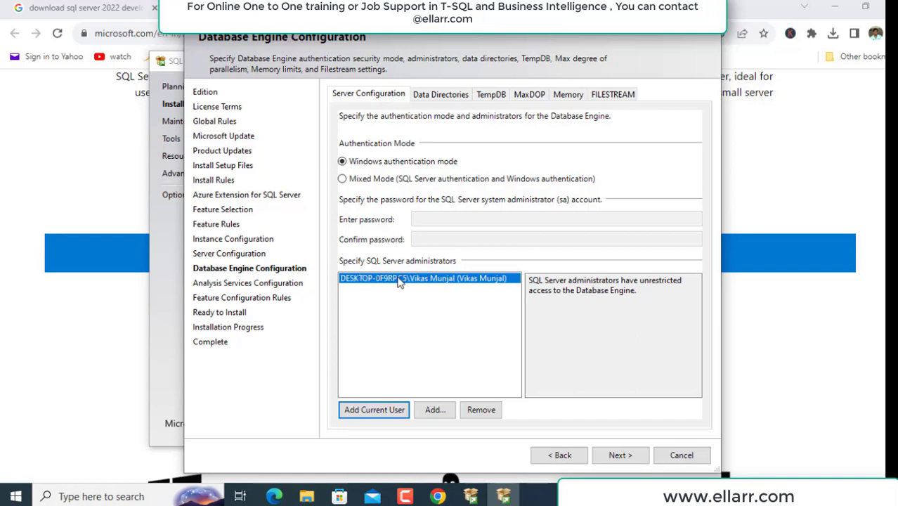
Add the current Windows user as SQL Server administrator and set the Database Engine authentication to Mixed Mode
click(471, 181)
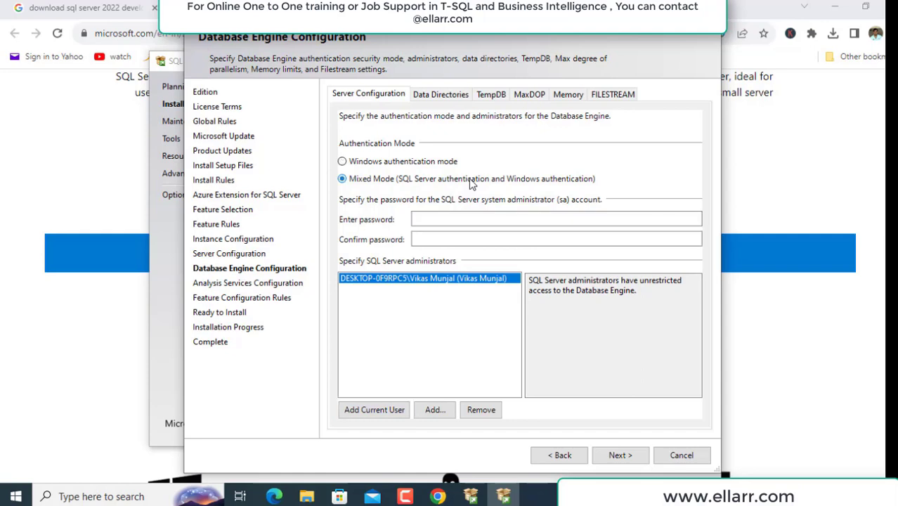
click(430, 220)
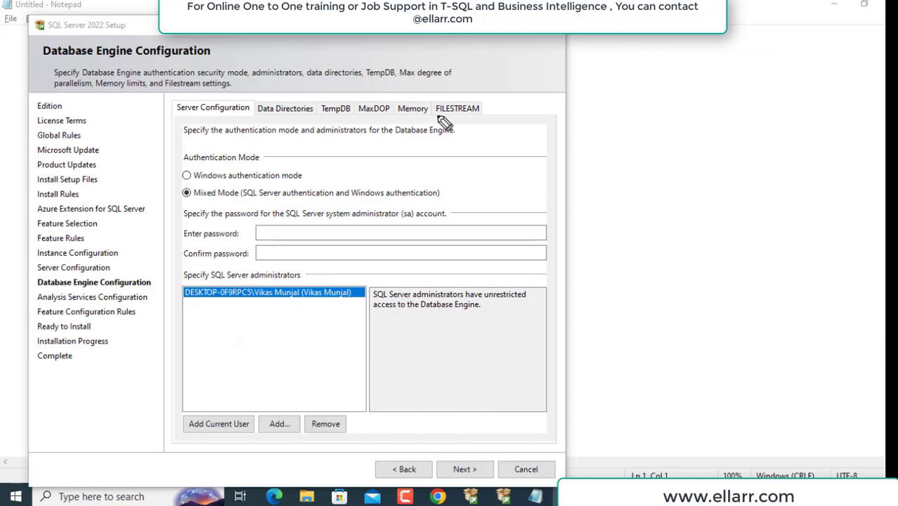
mouse_move(243, 304)
mouse_down()
mouse_move(315, 304)
mouse_move(265, 321)
mouse_move(260, 343)
mouse_up()
drag(255, 337, 261, 338)
mouse_move(267, 332)
mouse_down()
mouse_move(267, 339)
mouse_move(434, 338)
mouse_move(429, 343)
mouse_up()
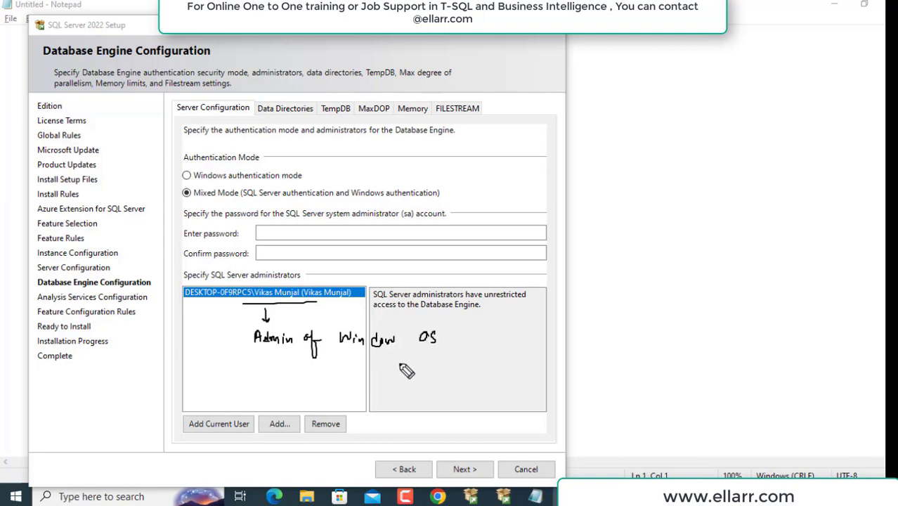
mouse_move(243, 370)
mouse_down()
mouse_move(245, 382)
mouse_move(349, 378)
mouse_up()
mouse_move(280, 400)
mouse_down()
mouse_move(381, 377)
mouse_move(503, 367)
mouse_move(570, 378)
mouse_move(575, 366)
mouse_up()
drag(193, 203, 246, 204)
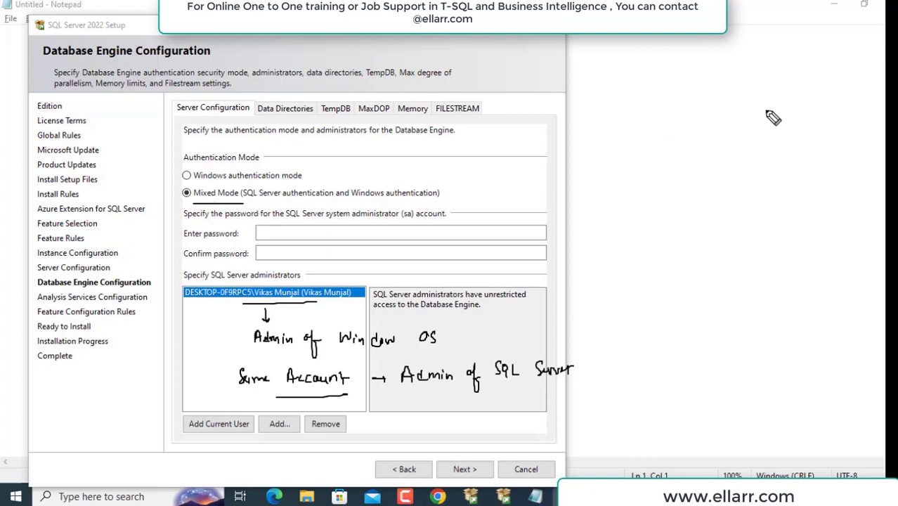
mouse_move(623, 185)
mouse_down()
mouse_move(645, 214)
mouse_move(677, 188)
mouse_move(686, 196)
mouse_move(758, 184)
mouse_move(767, 196)
mouse_up()
mouse_move(627, 222)
mouse_down()
mouse_move(637, 236)
mouse_move(659, 236)
mouse_move(724, 222)
mouse_up()
drag(715, 227, 723, 226)
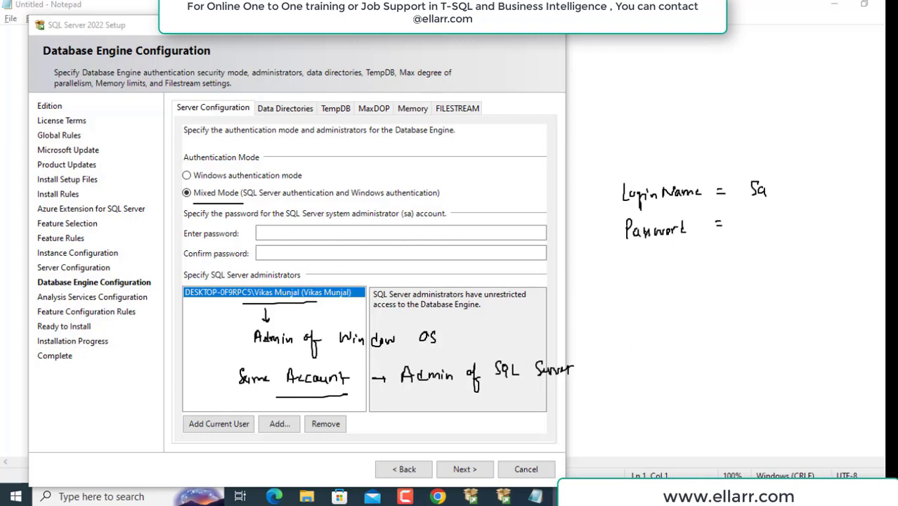
Enter and confirm the password for the sa account and continue to the Analysis Services configuration
click(288, 232)
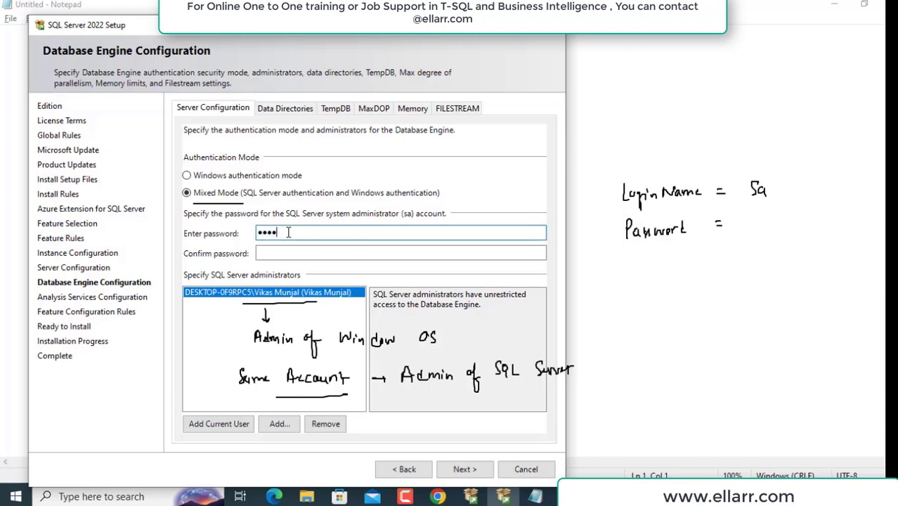
key(Tab)
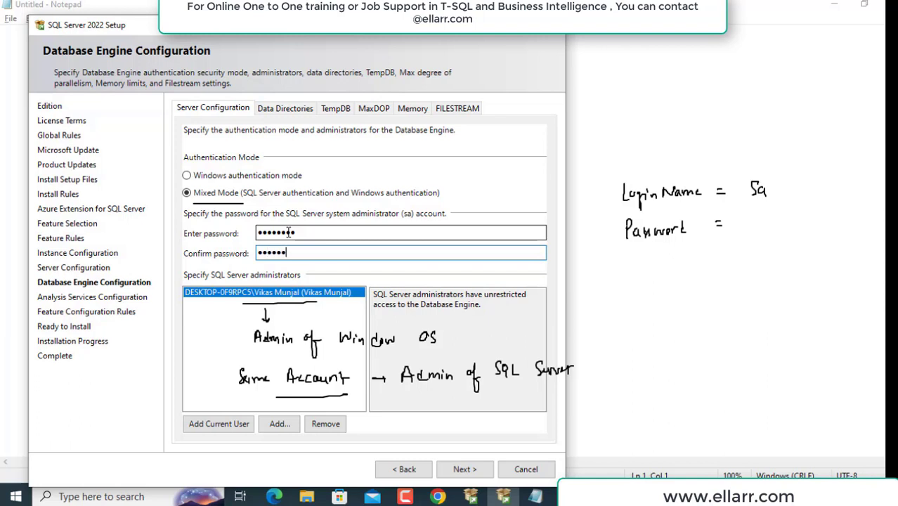
click(475, 470)
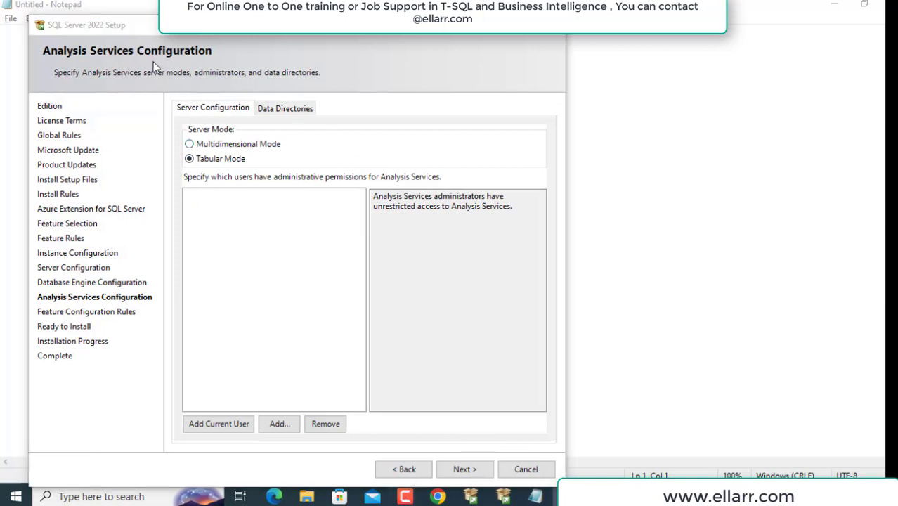
Set the Analysis Services server mode to Multidimensional Mode with the current user as administrator
click(190, 144)
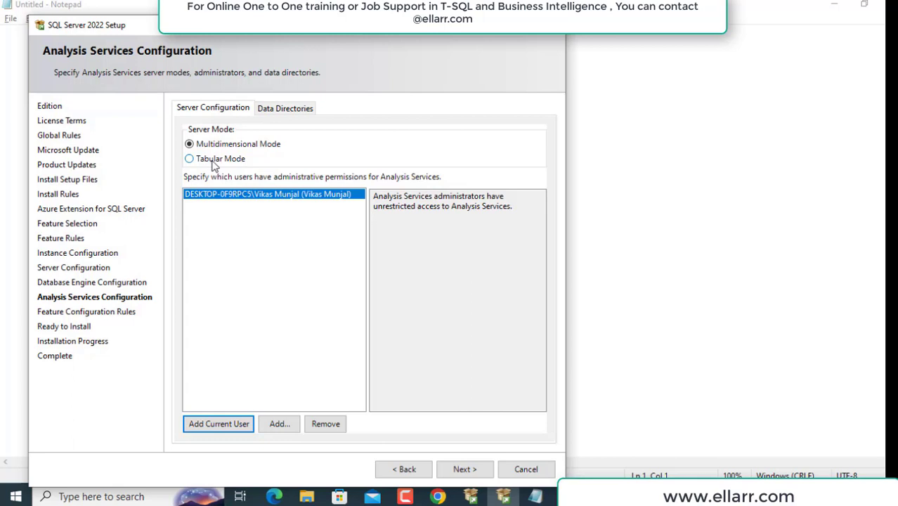
click(464, 470)
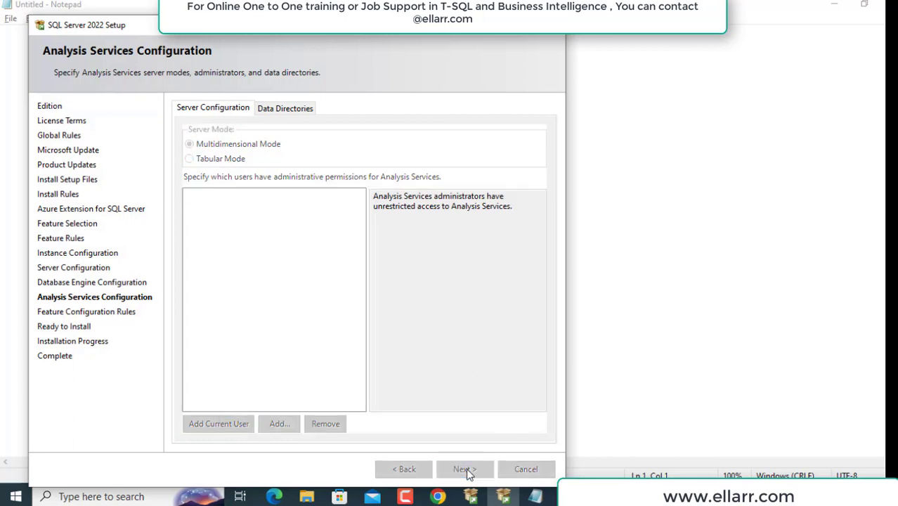
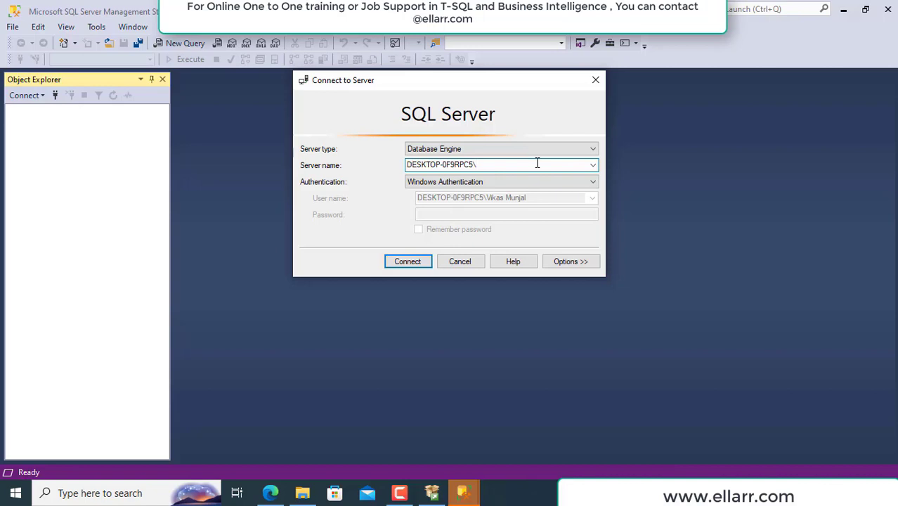
text(ql2)
key(BackSpace)
key(BackSpace)
key(BackSpace)
Connect to the Database Engine on server DESKTOP-0F9RPC5 using Windows Authentication
drag(482, 168, 361, 162)
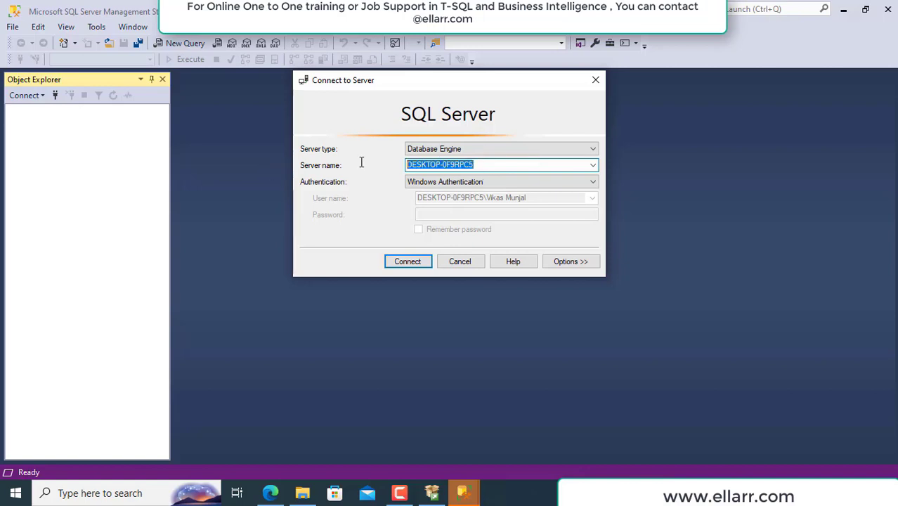
click(397, 260)
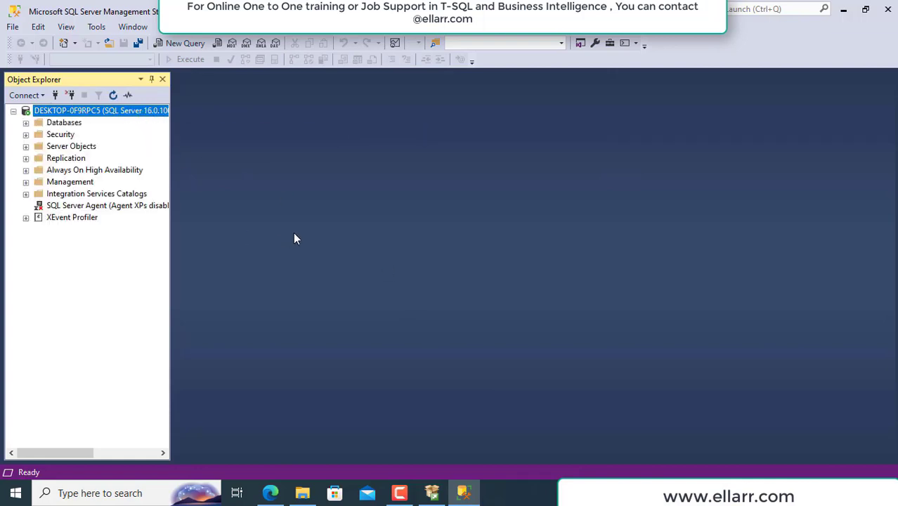
Connect Object Explorer to Analysis Services on server DESKTOP-0F9RPC5 using Windows Authentication
click(26, 99)
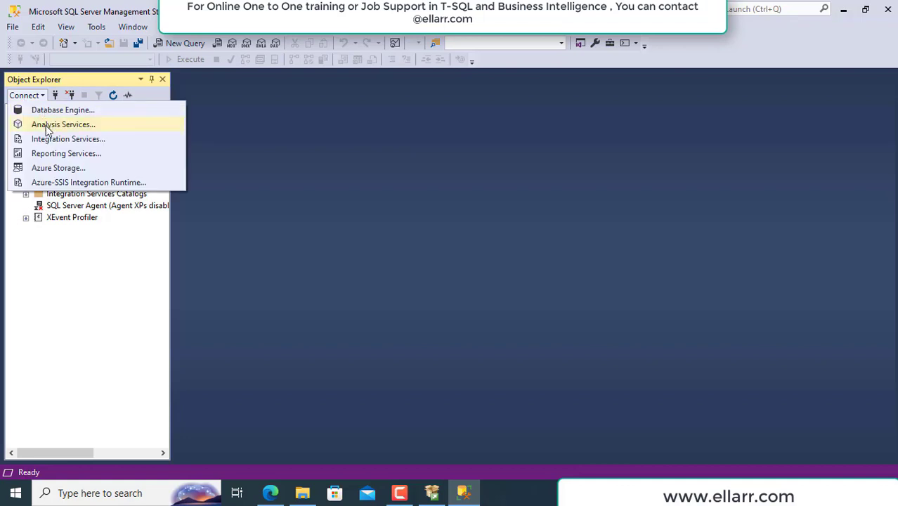
click(46, 128)
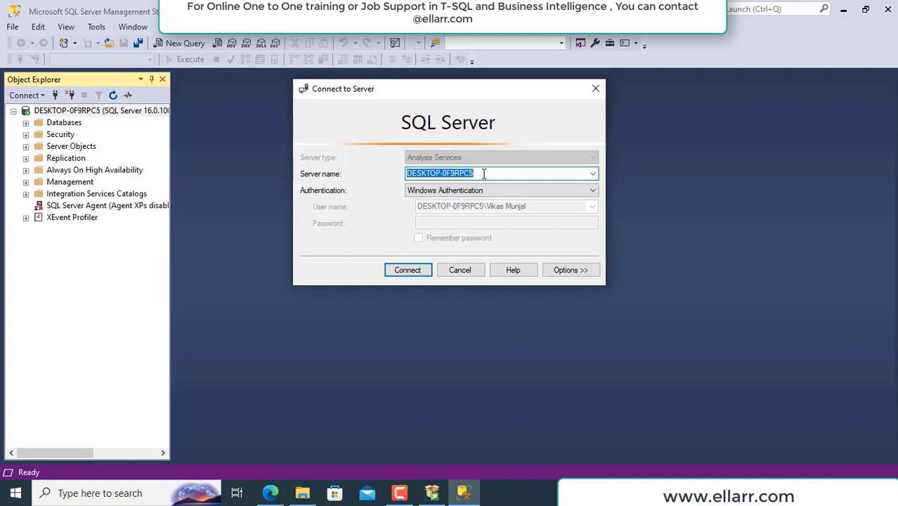
click(414, 271)
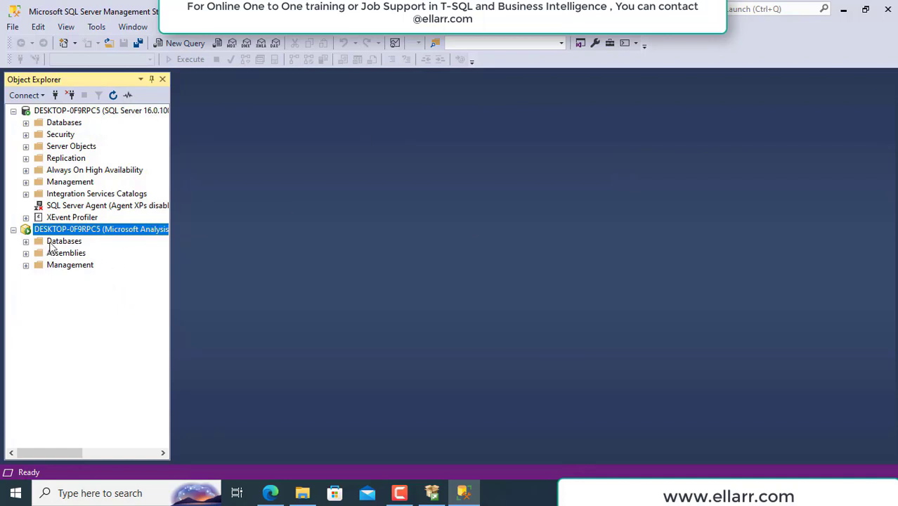
View the Information properties of the Analysis Services server and close them
right_click(109, 234)
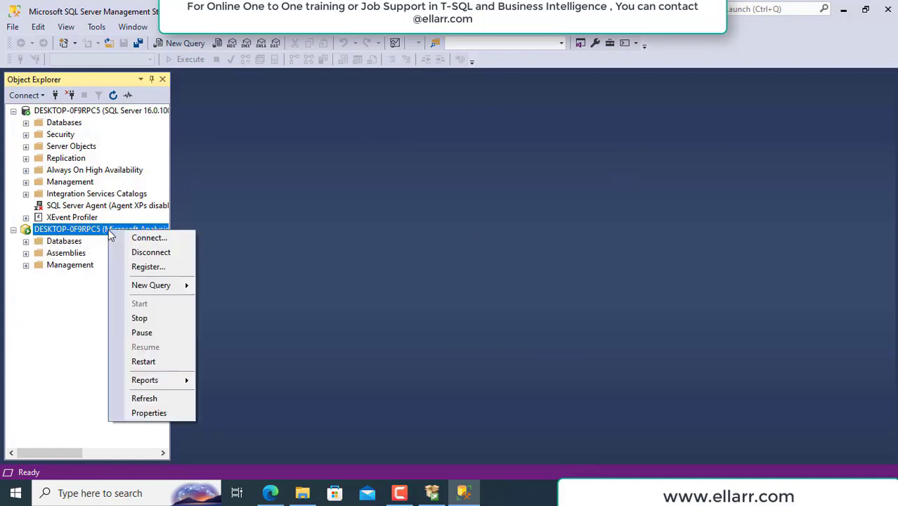
click(143, 414)
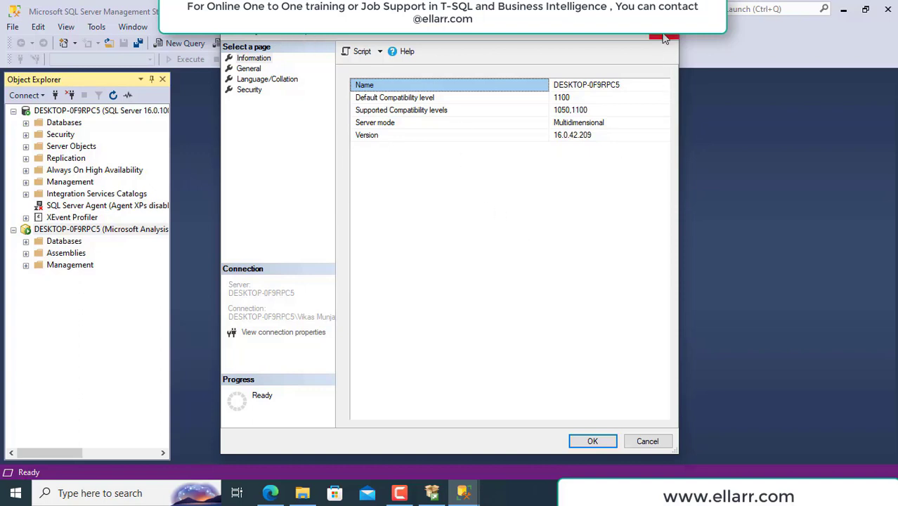
click(666, 39)
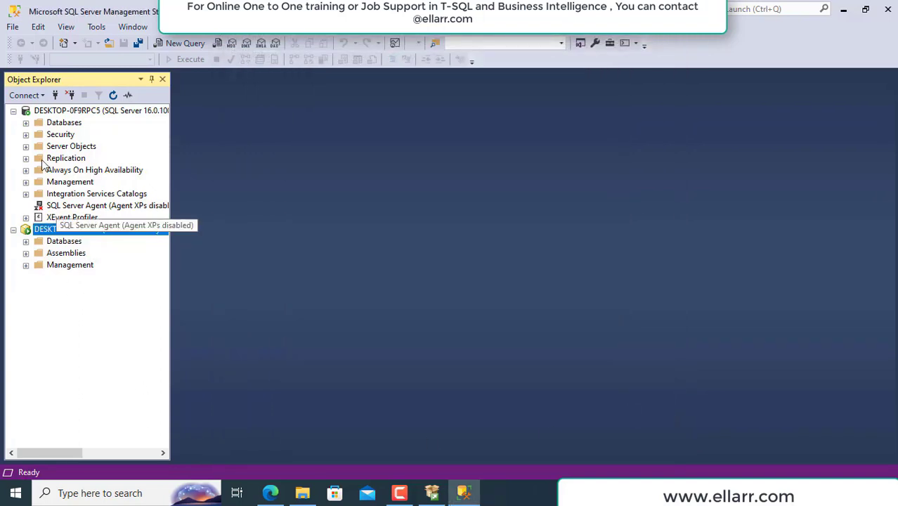
Disconnect Analysis Services and connect to the Database Engine with server name "." using Windows Authentication
click(71, 95)
click(29, 98)
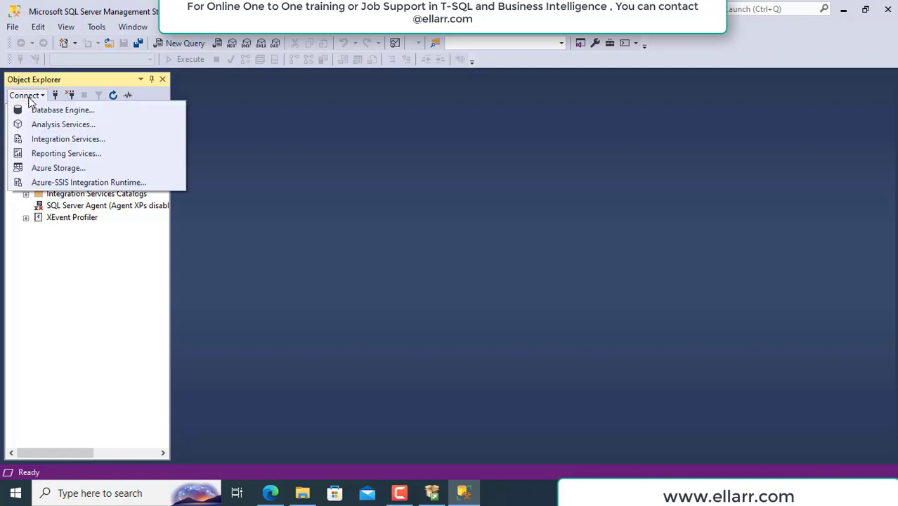
click(63, 110)
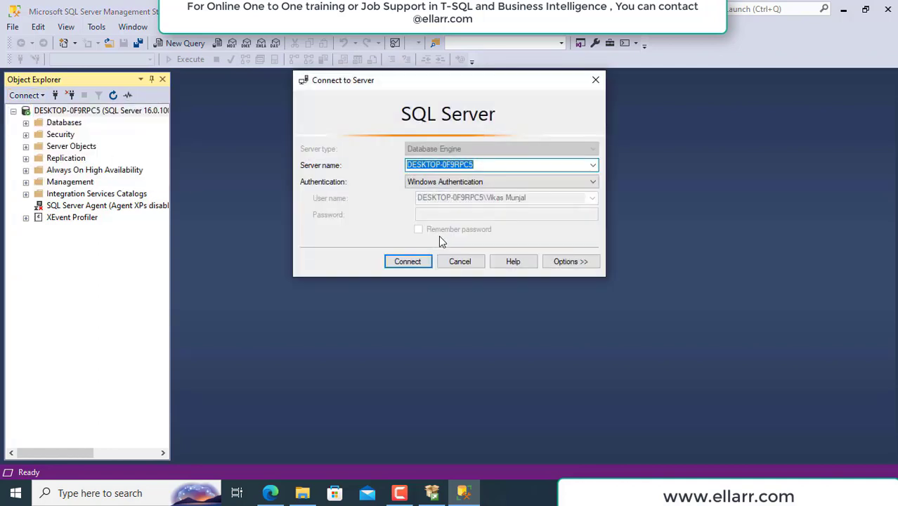
text(.)
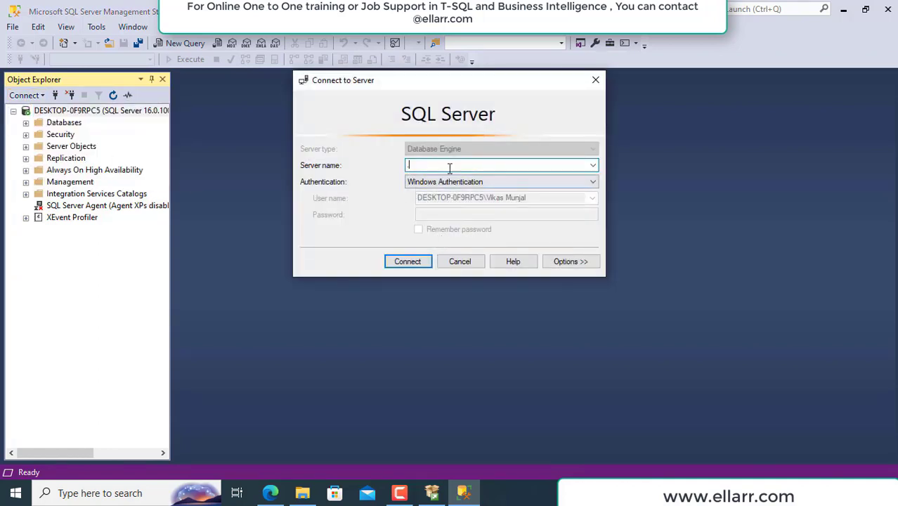
click(407, 261)
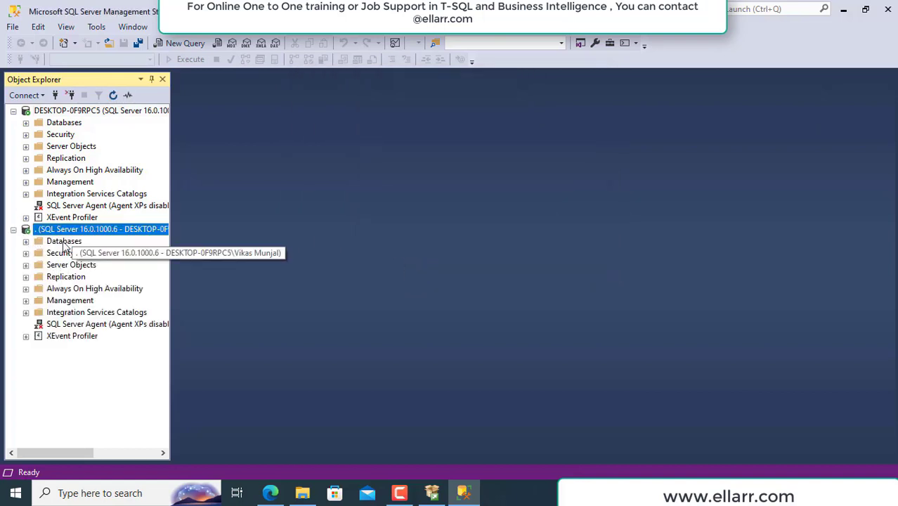
Disconnect the existing servers and connect to the Database Engine with server name localhost using Windows Authentication
click(85, 110)
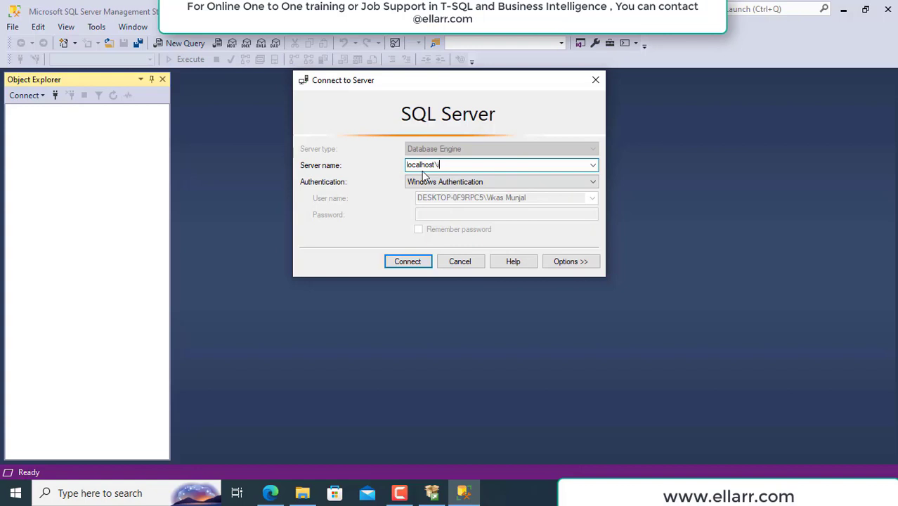
text(nstancename)
key(BackSpace)
key(BackSpace)
key(BackSpace)
key(BackSpace)
key(BackSpace)
key(BackSpace)
key(BackSpace)
key(BackSpace)
key(BackSpace)
key(BackSpace)
key(BackSpace)
key(BackSpace)
key(BackSpace)
key(Return)
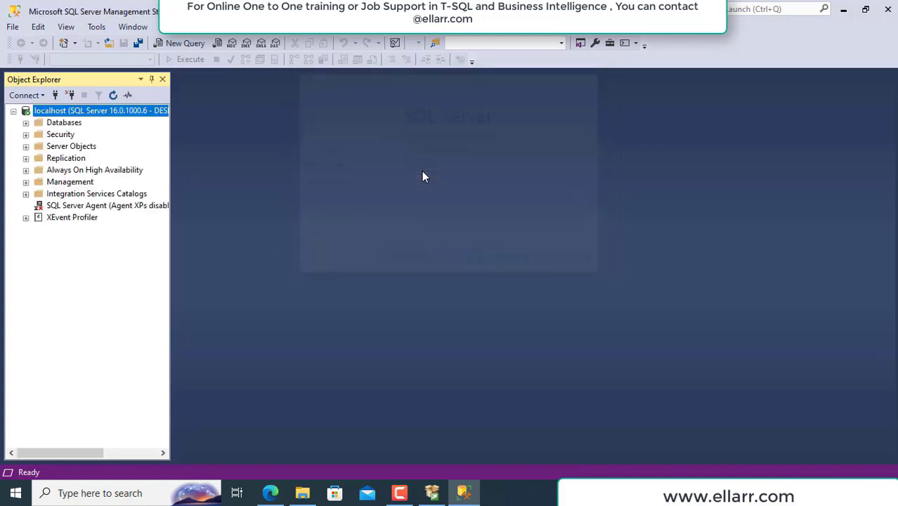
Connect to the Database Engine on DESKTOP-0F9RPC5 using SQL Server Authentication with login sa and its password
click(25, 95)
click(43, 108)
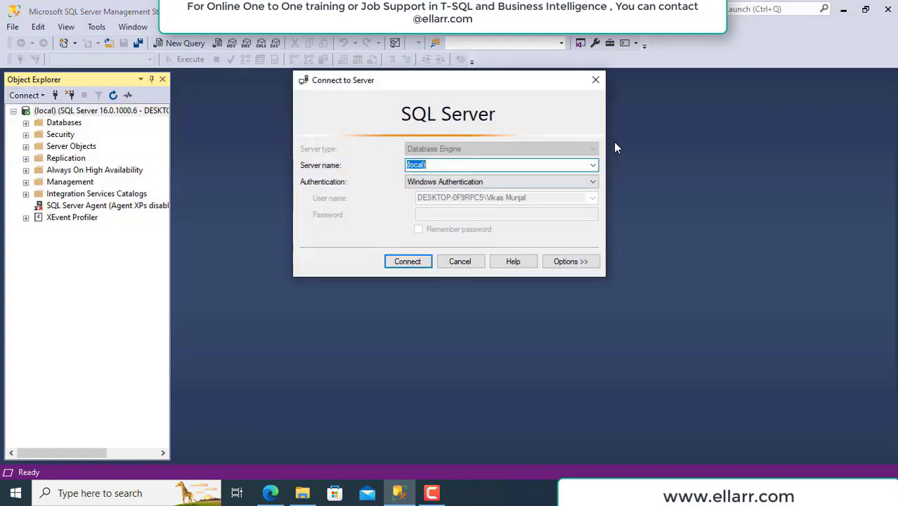
click(594, 167)
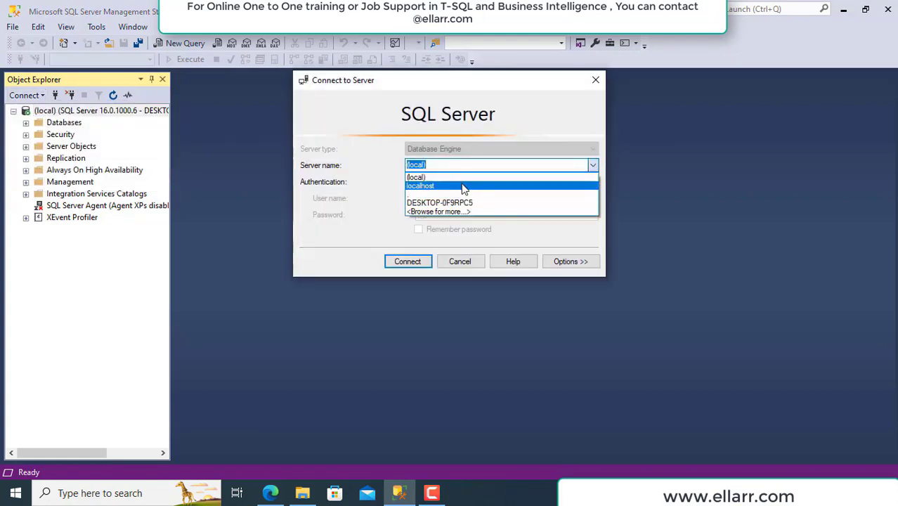
click(426, 201)
click(427, 215)
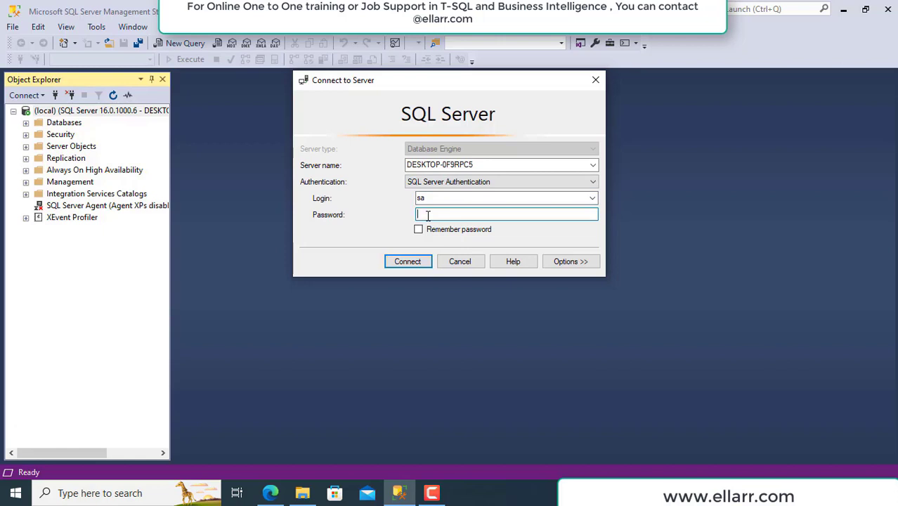
text(***)
click(407, 261)
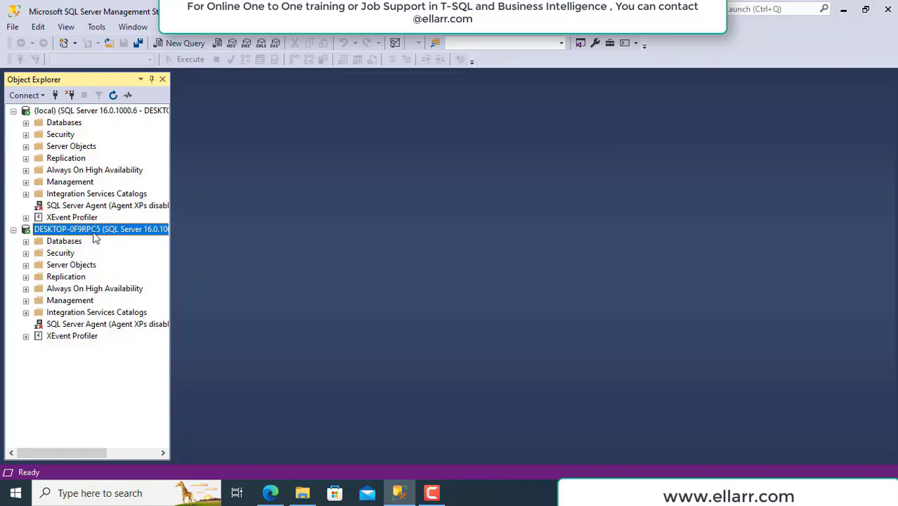
Disconnect DESKTOP-0F9RPC5, open a new Database Engine connection and choose its authentication method
click(69, 95)
click(25, 94)
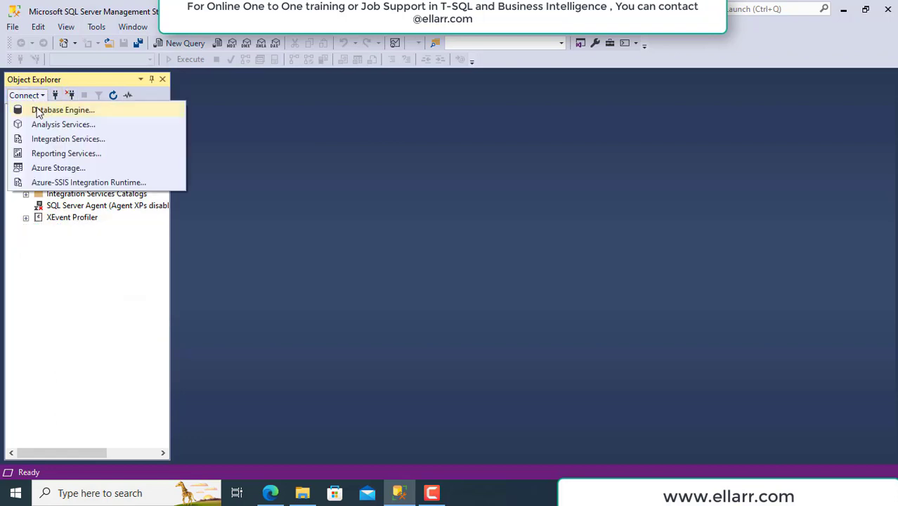
click(39, 111)
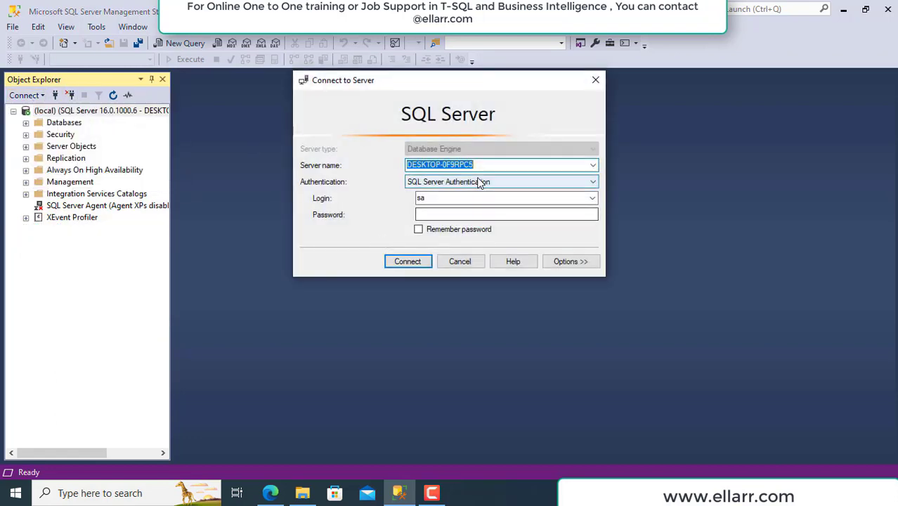
click(480, 182)
click(474, 196)
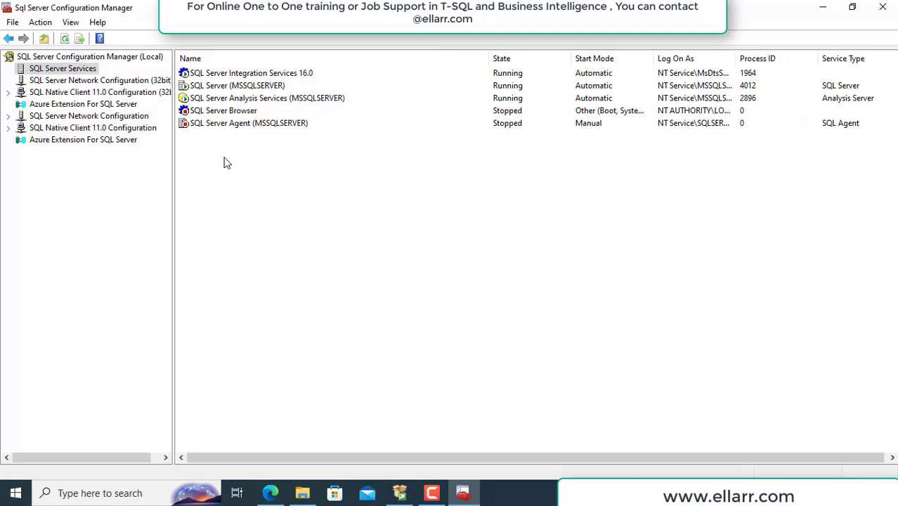
Examine the state and start mode of each SQL Server service in Sql Server Configuration Manager, and close it
click(212, 85)
click(237, 99)
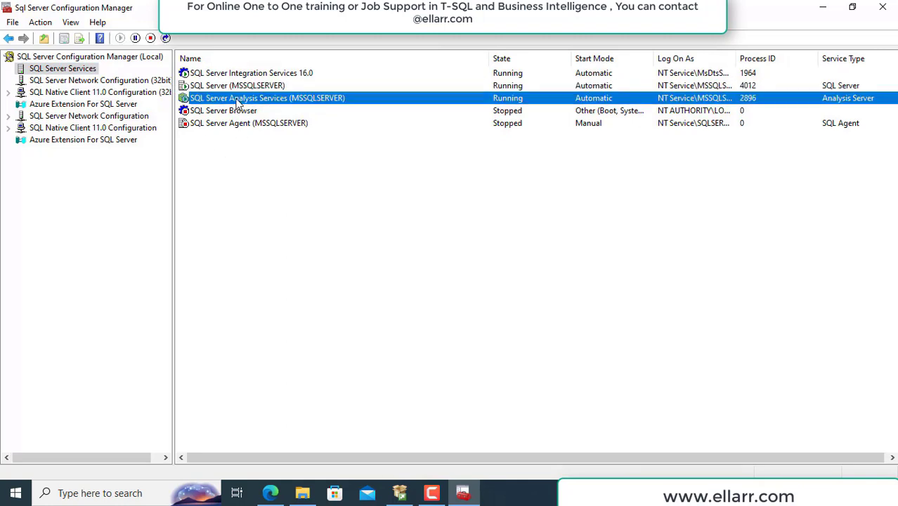
click(237, 74)
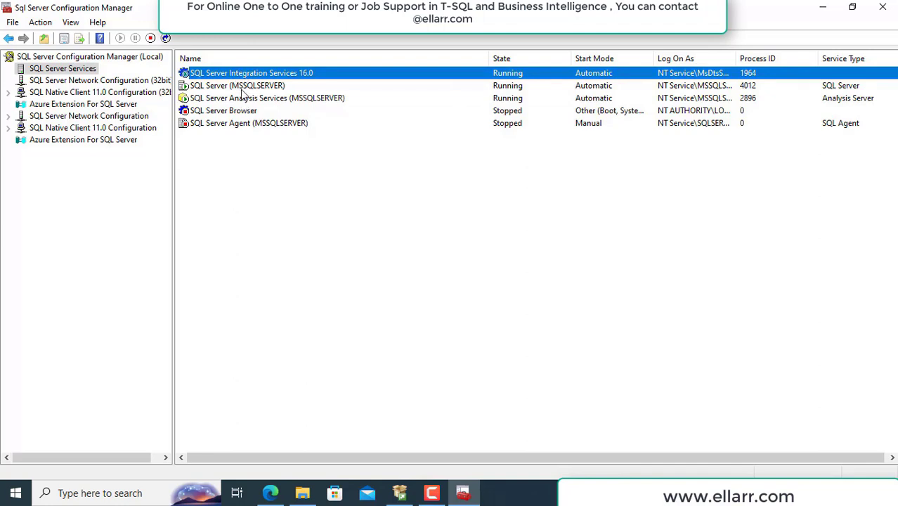
click(226, 113)
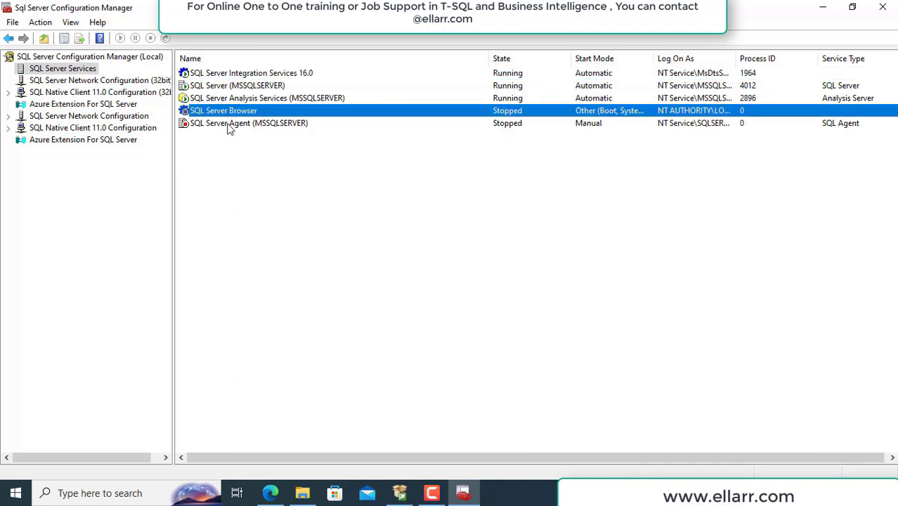
click(229, 125)
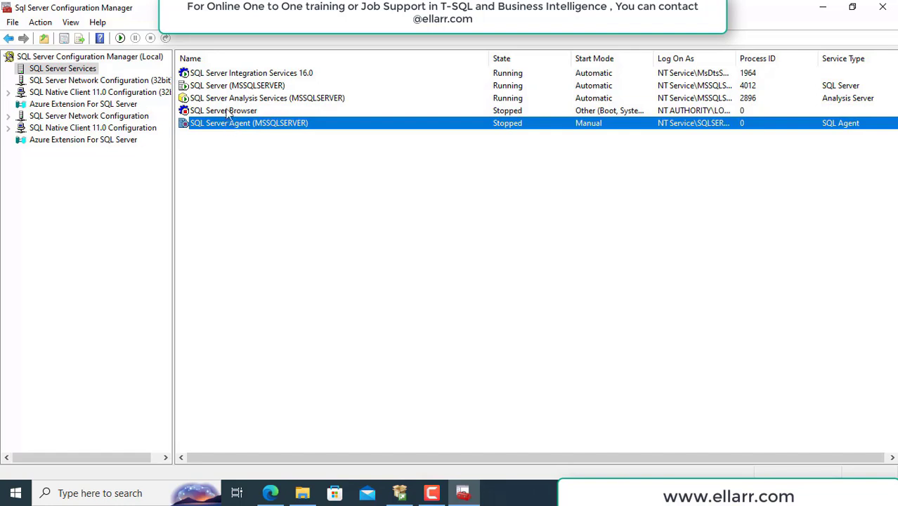
click(218, 86)
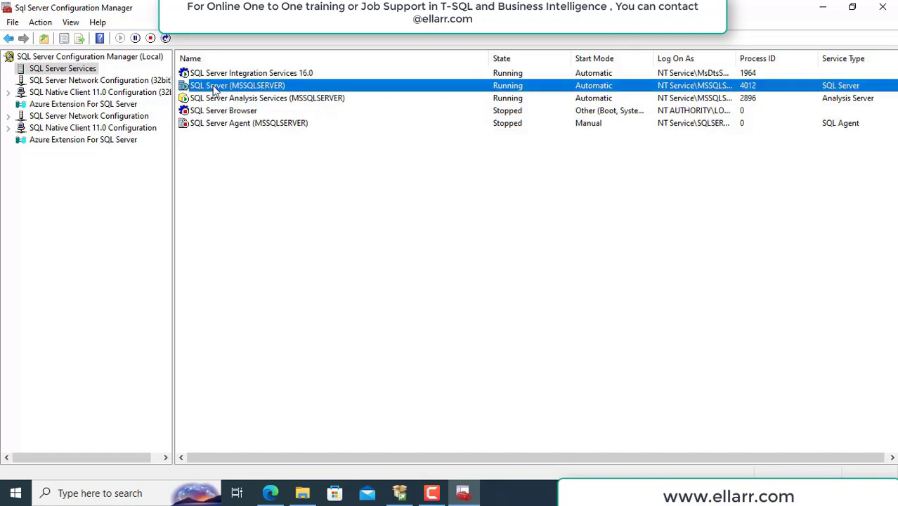
click(242, 112)
click(241, 125)
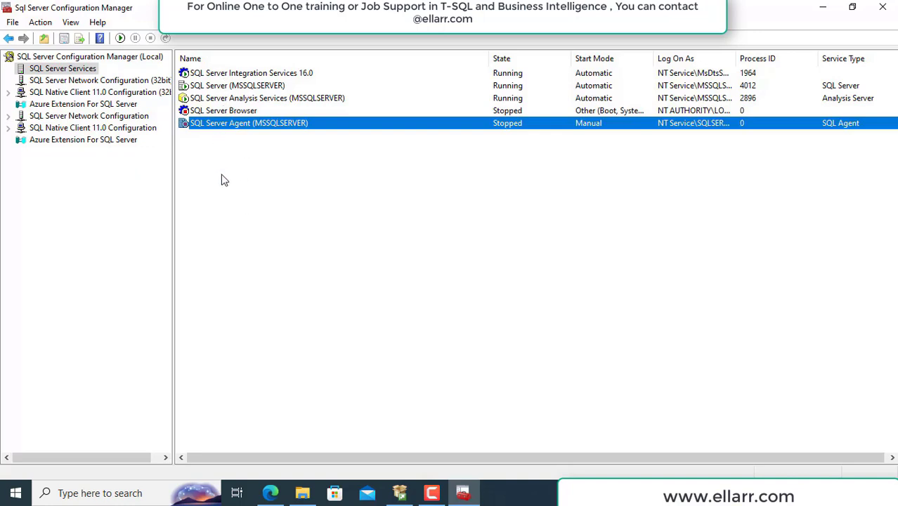
click(253, 74)
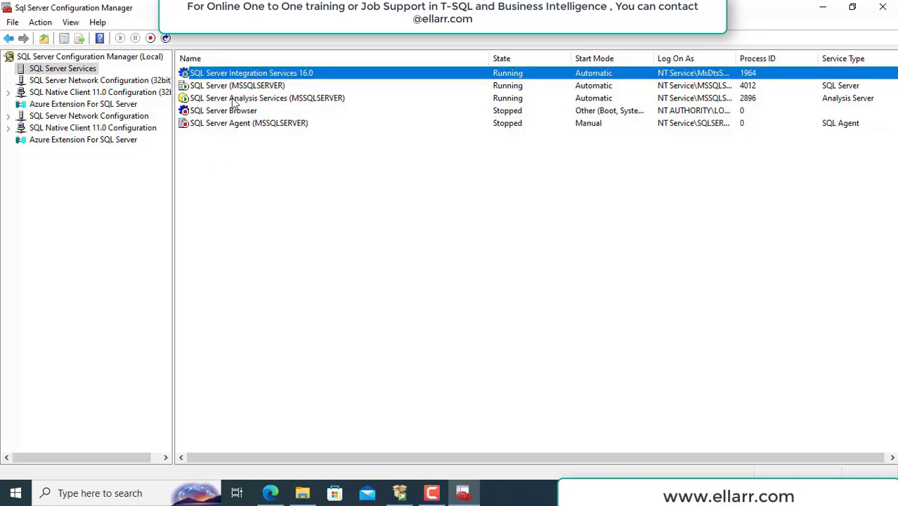
click(241, 88)
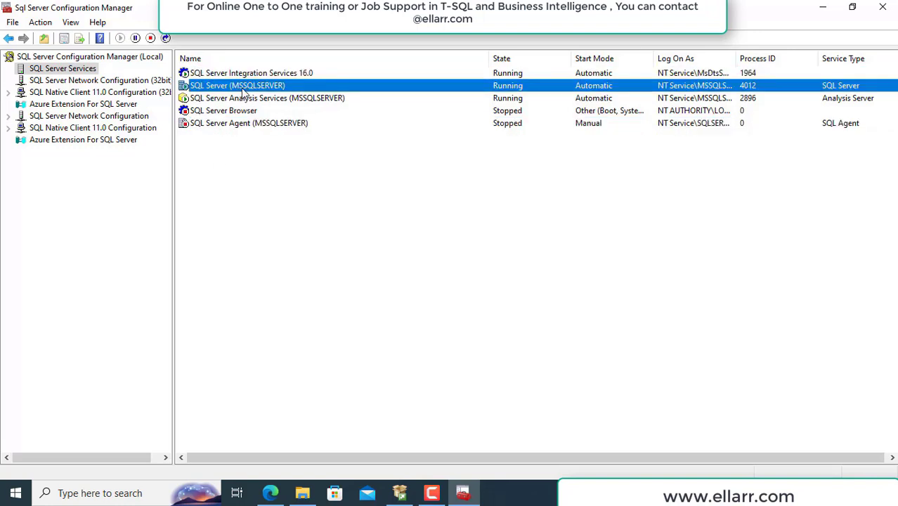
click(226, 101)
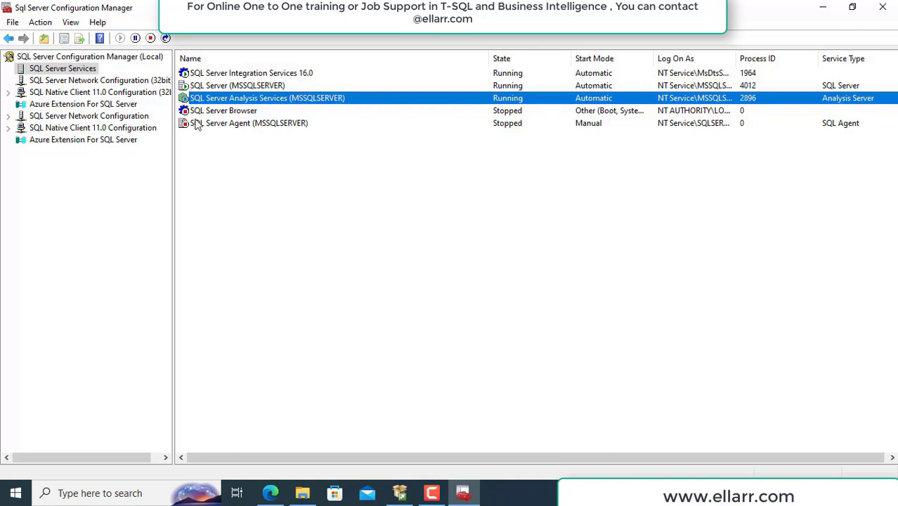
click(255, 127)
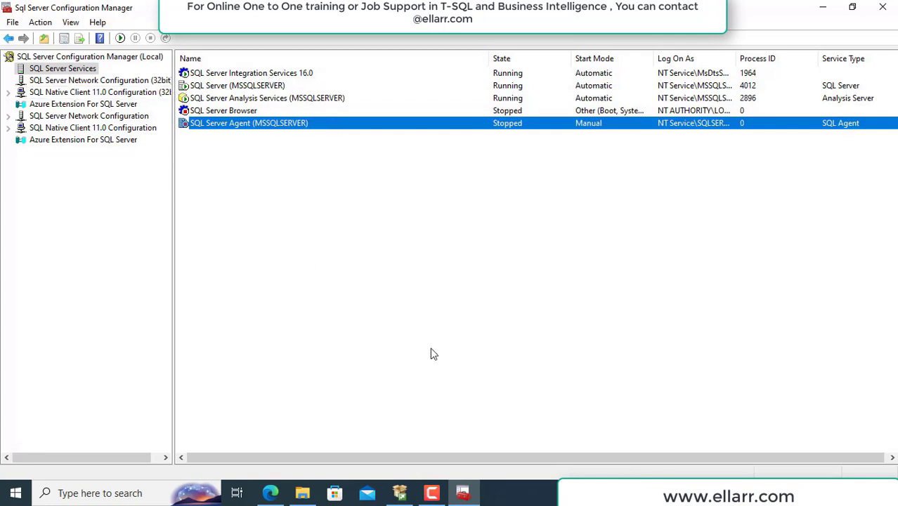
click(883, 7)
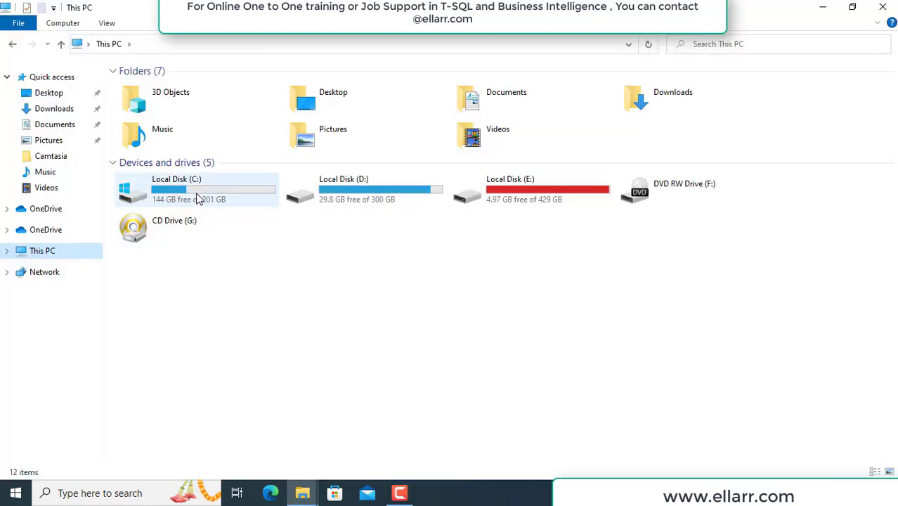
Browse to the SQL2022 folder on Local Disk (C:) to view the downloaded setup files' location
click(196, 194)
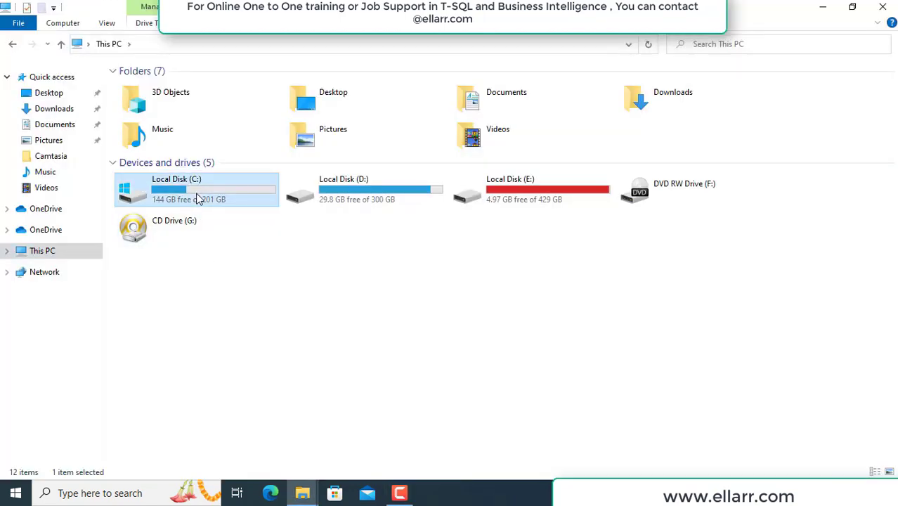
double_click(198, 199)
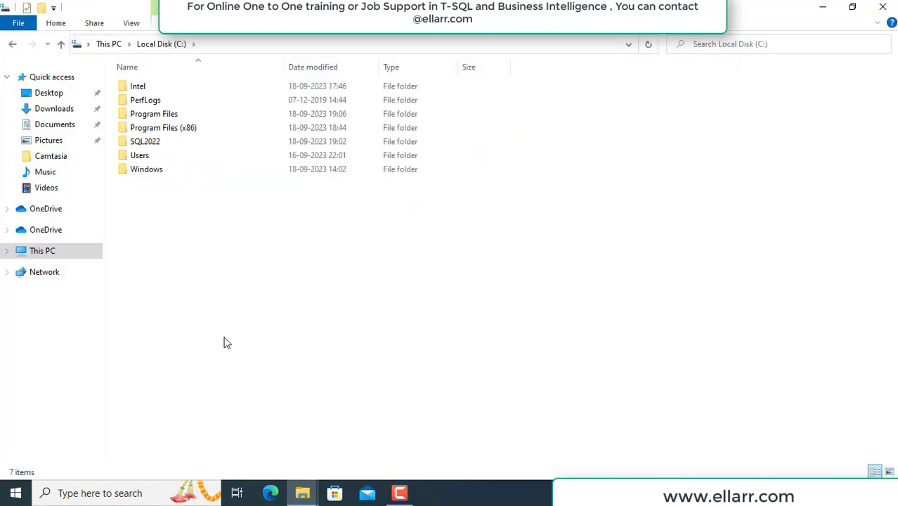
double_click(153, 143)
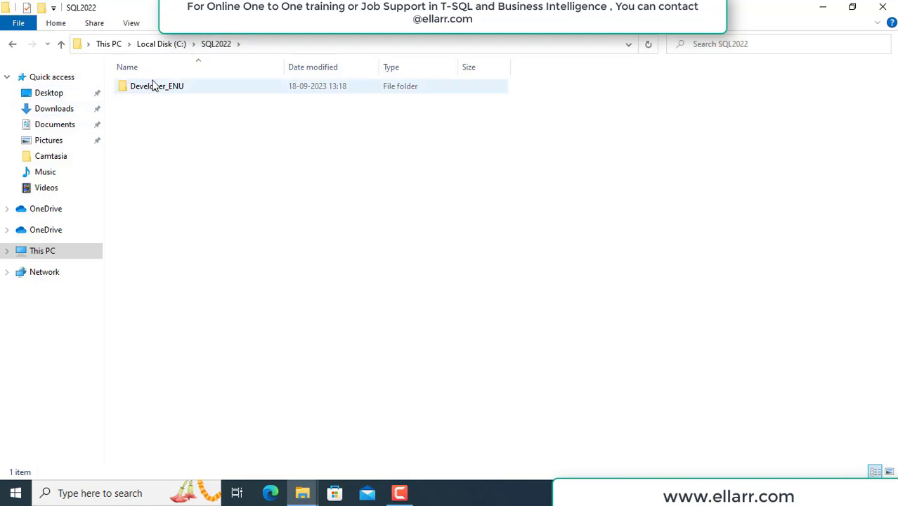
Run SQL2022-SSEI-Dev from Downloads, choose Download Media and select the media location path C:\SQL2022
click(52, 109)
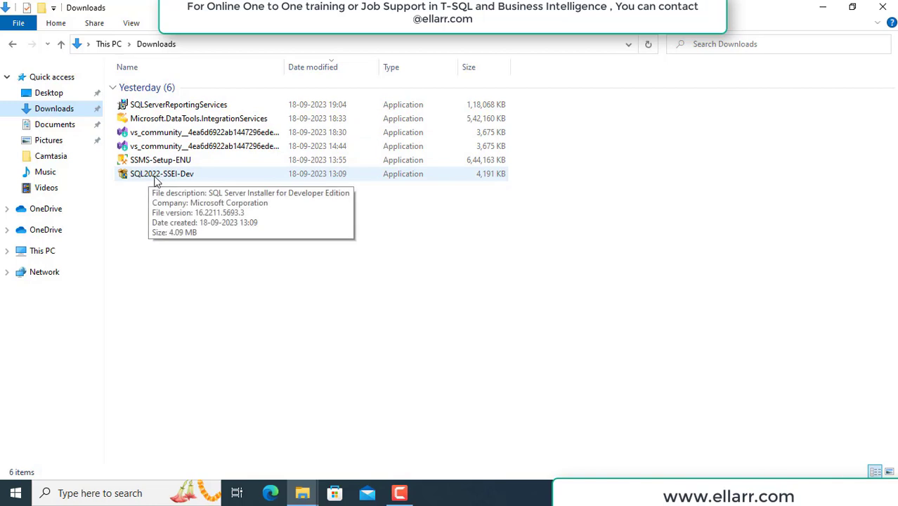
click(153, 179)
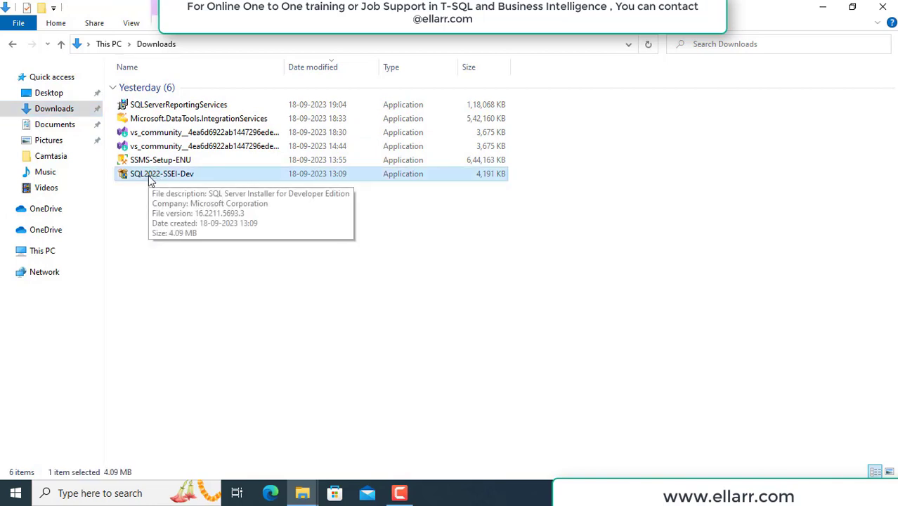
double_click(150, 180)
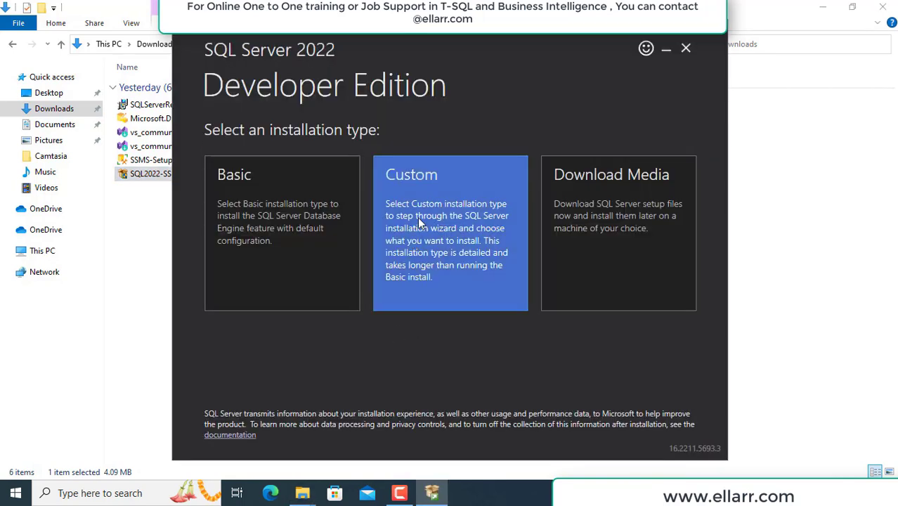
click(618, 225)
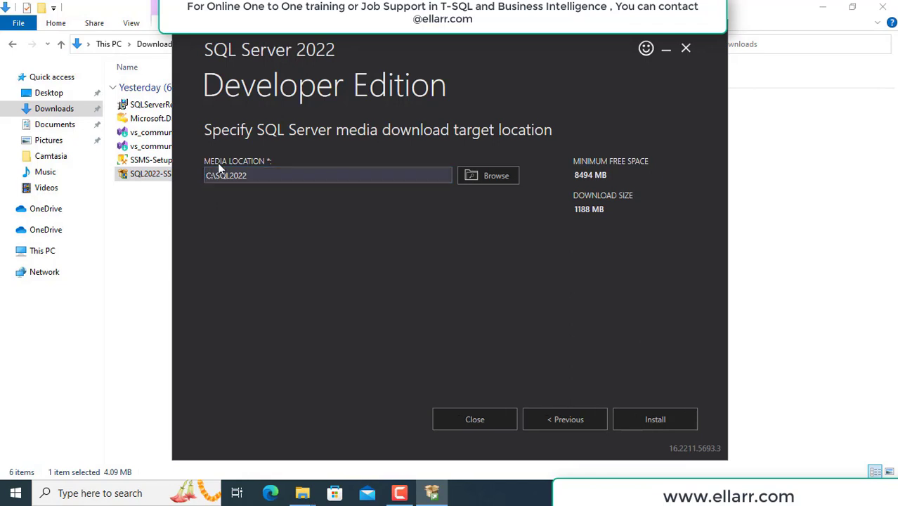
drag(210, 175, 253, 177)
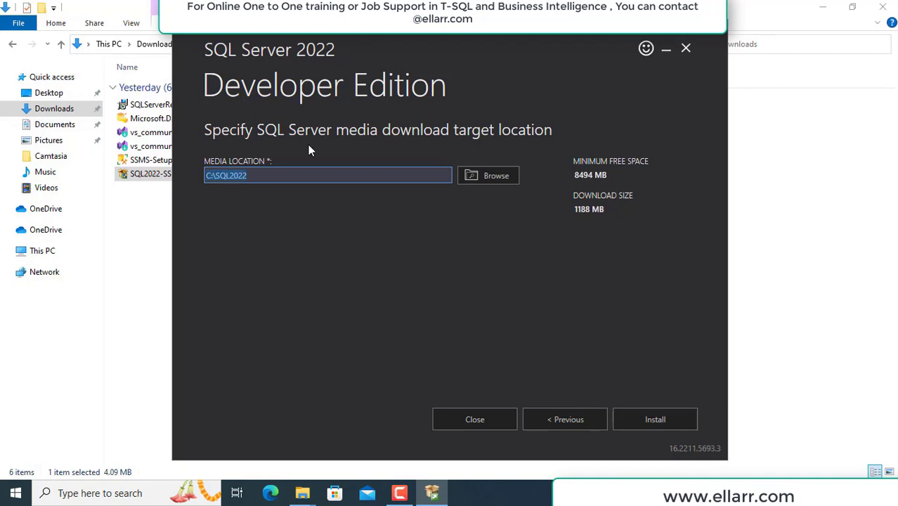
Close the media download wizard and run SETUP from the Developer_ENU folder in C:\SQL2022
click(685, 48)
click(36, 252)
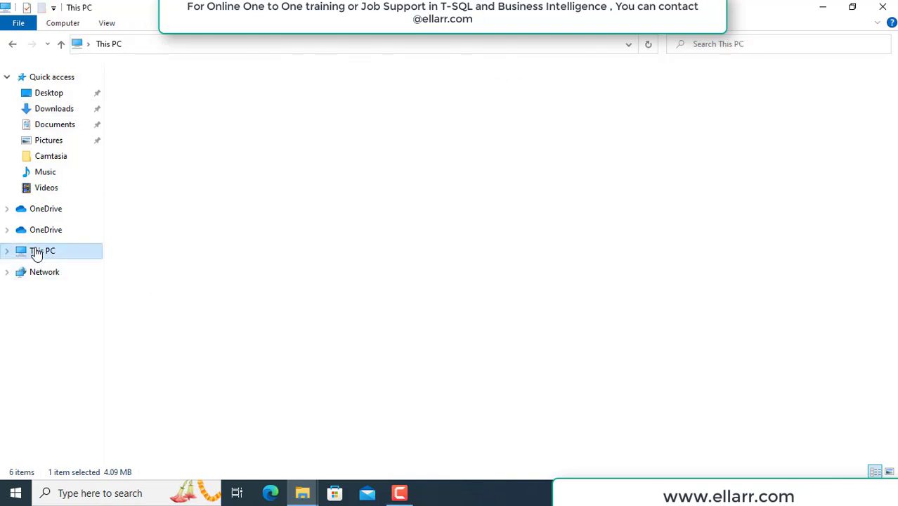
double_click(176, 194)
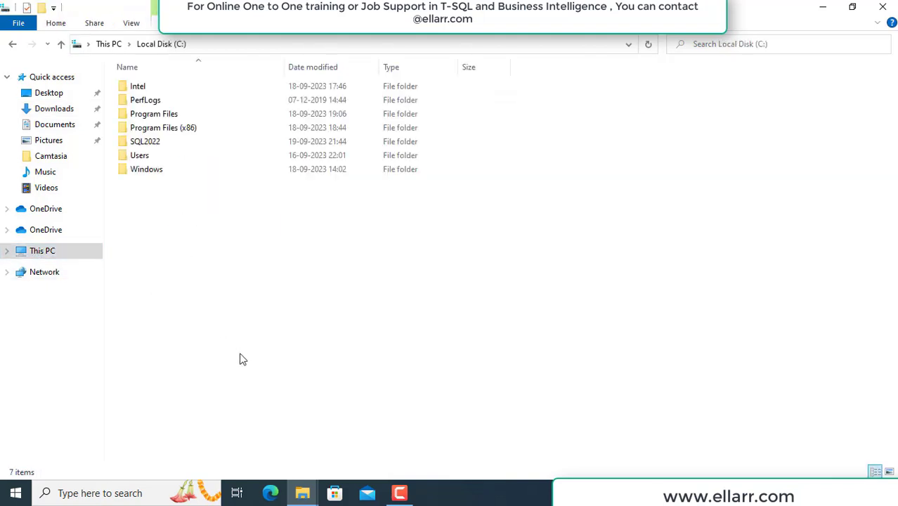
double_click(150, 146)
click(146, 94)
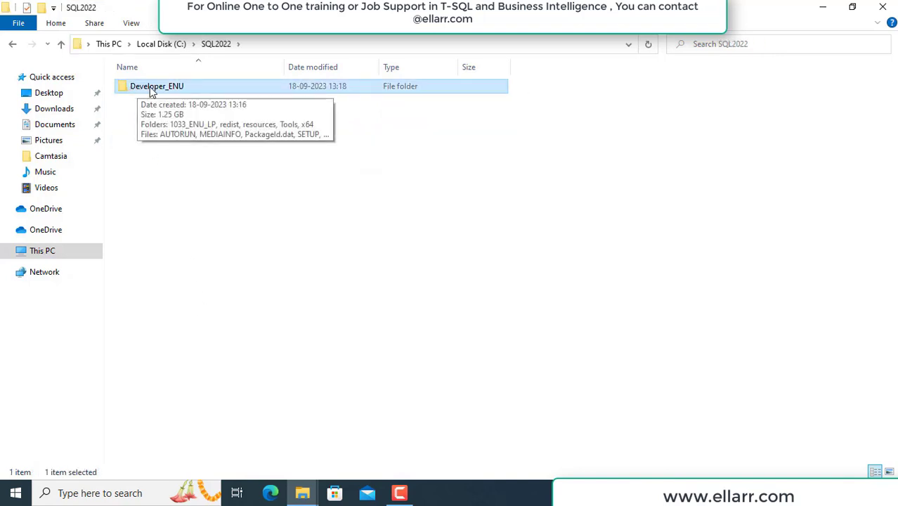
double_click(149, 87)
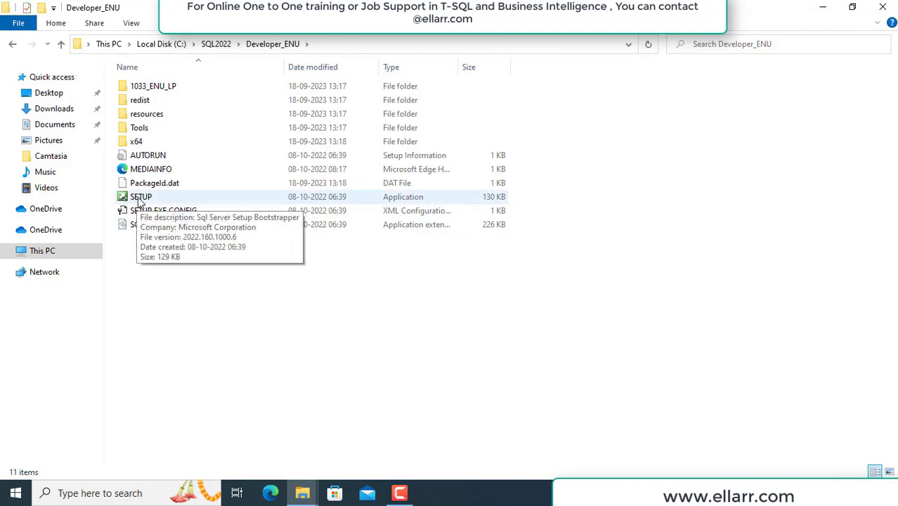
click(139, 202)
double_click(139, 199)
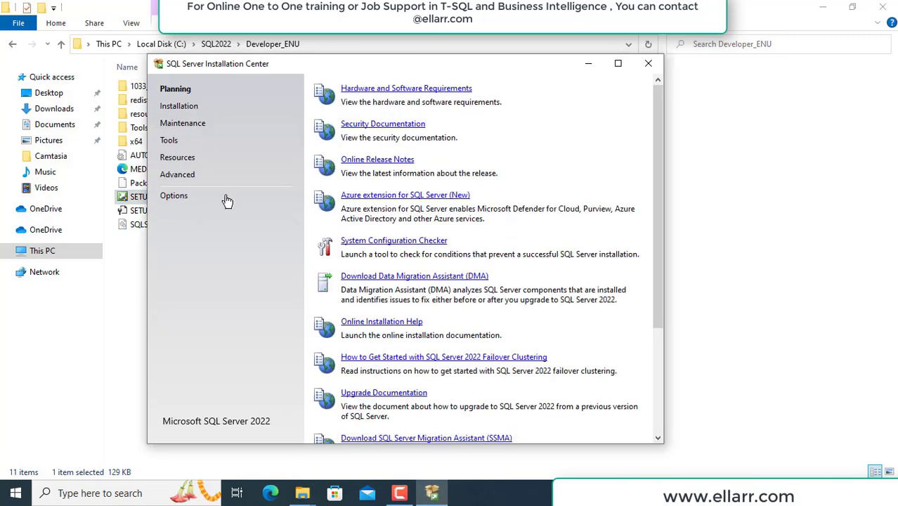
Start a new standalone SQL Server installation without Microsoft Update, keep the free Developer edition and accept the license terms
click(177, 109)
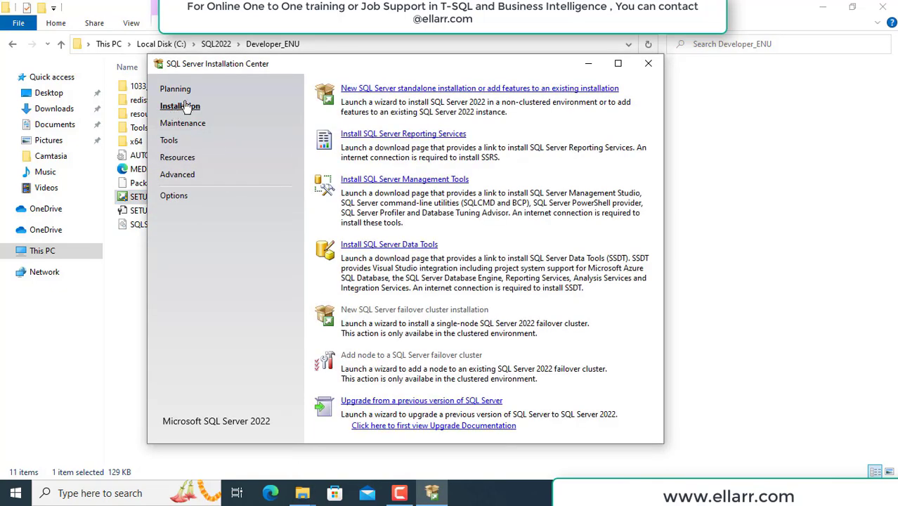
click(507, 89)
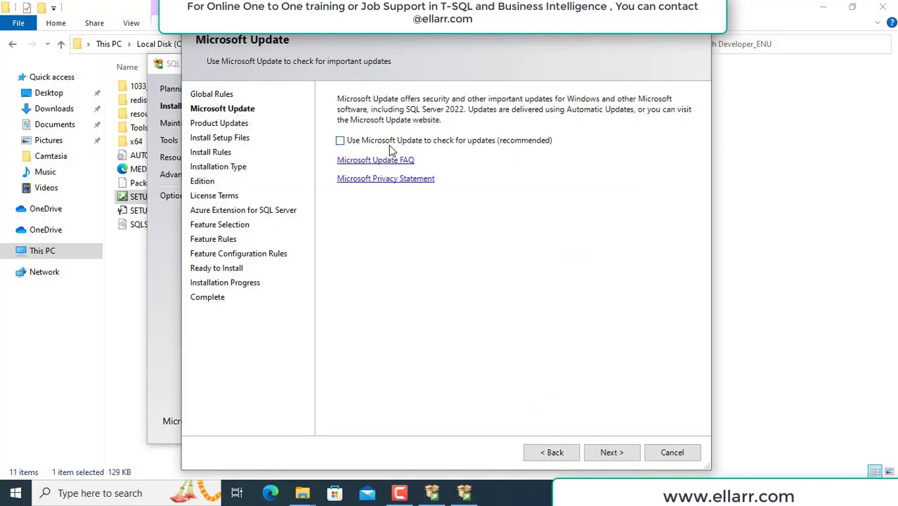
click(611, 452)
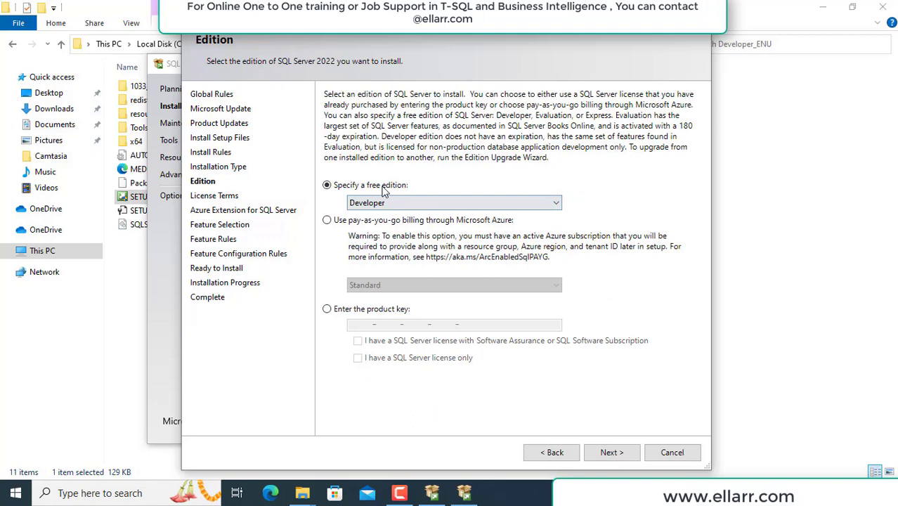
click(606, 452)
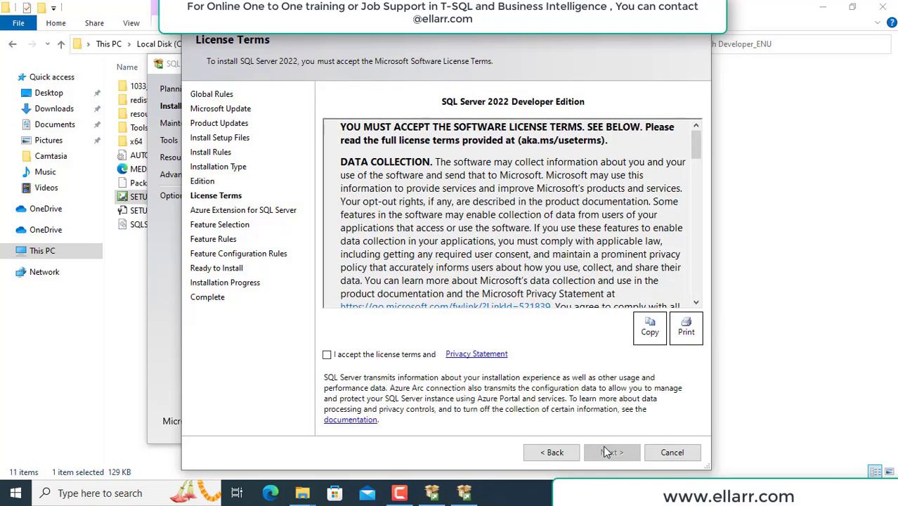
click(336, 354)
click(606, 455)
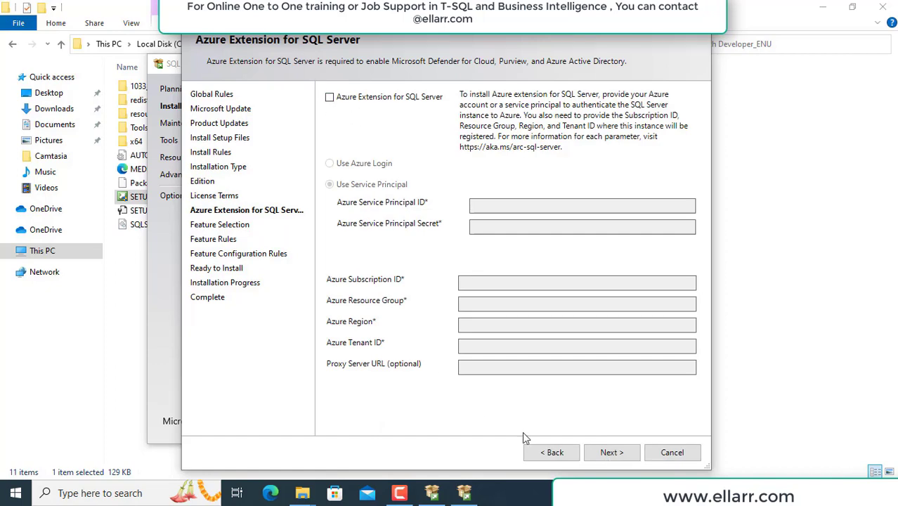
Continue without the Azure Extension for SQL Server and select Analysis Services as the feature to install
click(603, 452)
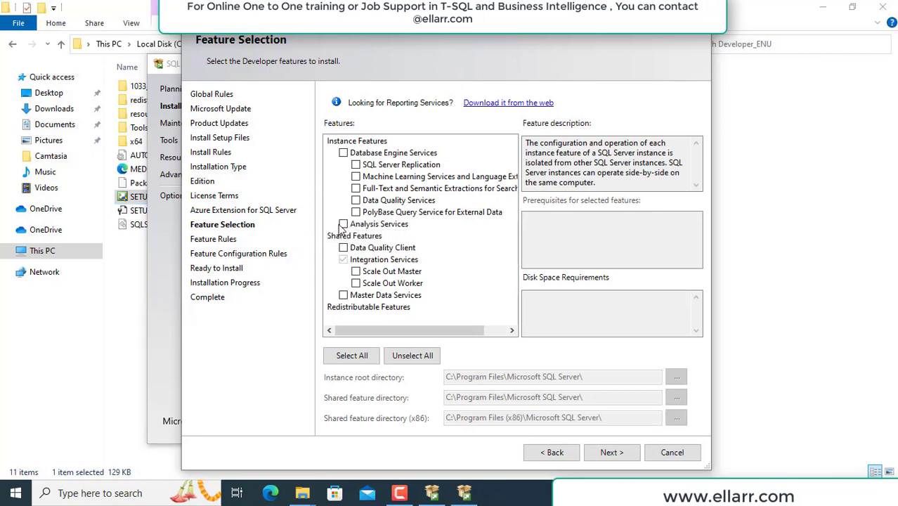
click(343, 225)
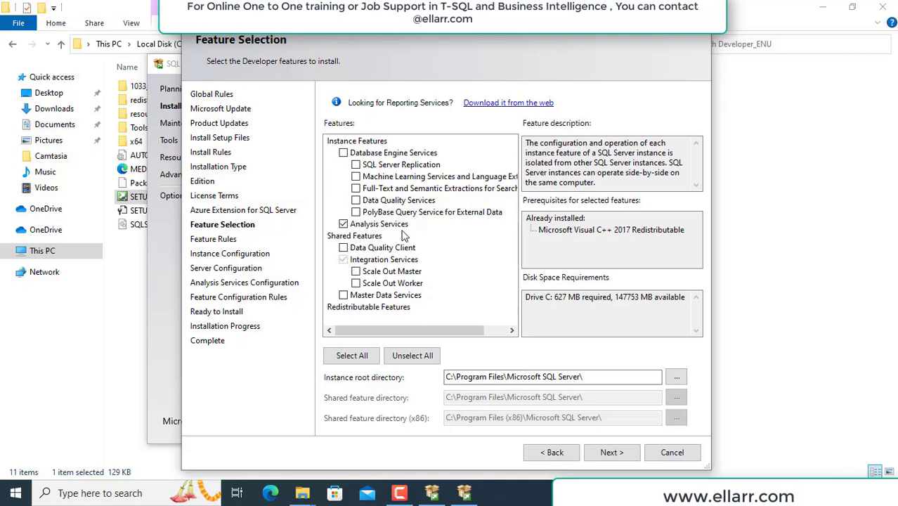
click(611, 452)
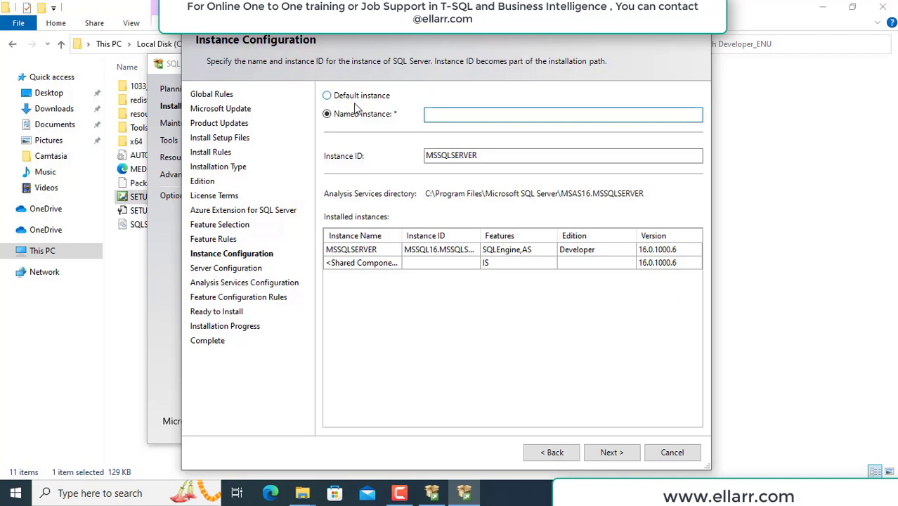
Configure a named instance called Tab with the instance ID TAB
click(444, 116)
text(TAb)
key(BackSpace)
key(BackSpace)
text(ab)
click(483, 154)
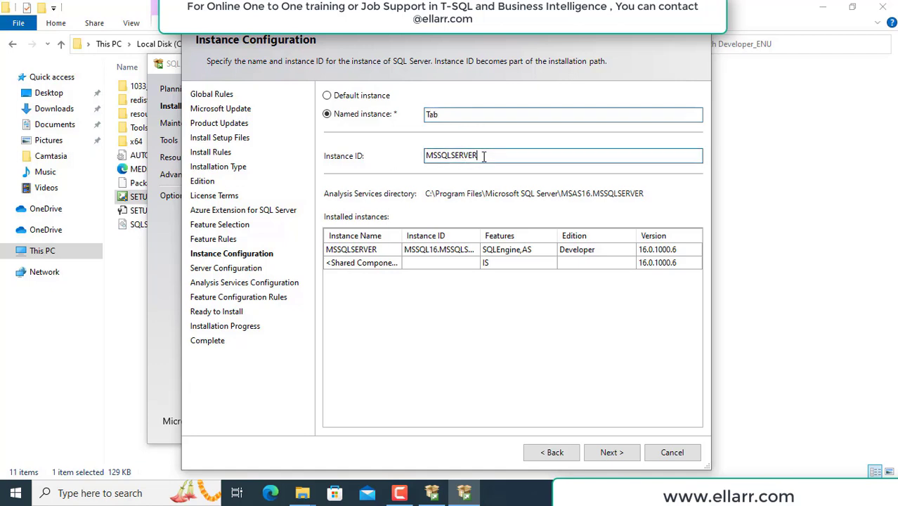
drag(484, 155, 370, 156)
text(TAB)
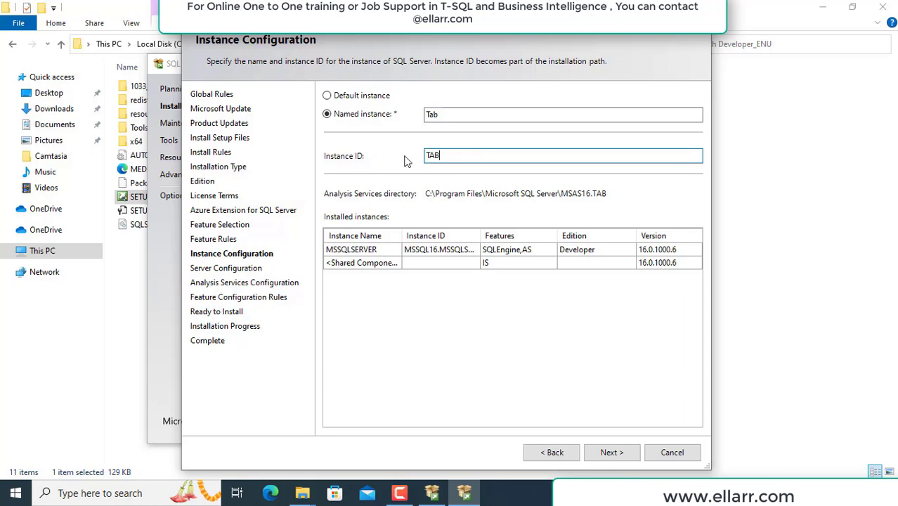
click(603, 453)
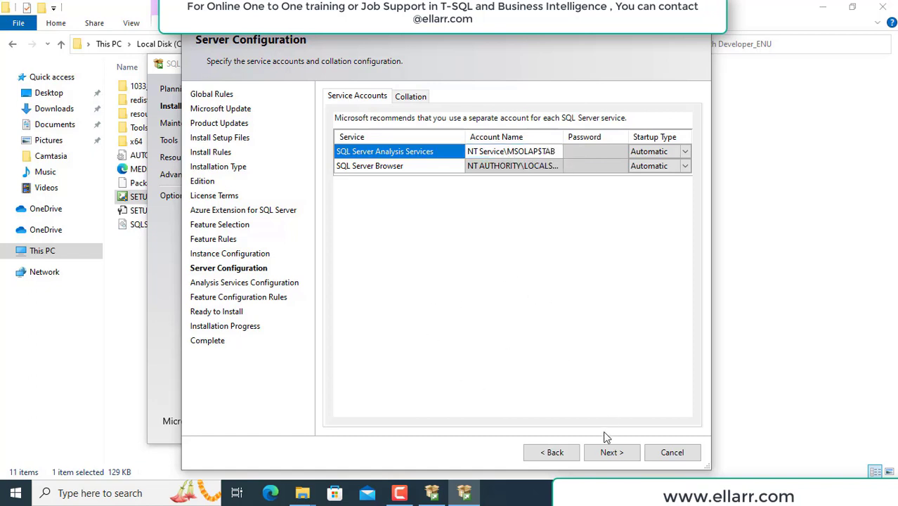
Configure Analysis Services in Tabular Mode with the current user as administrator, and install it
click(605, 453)
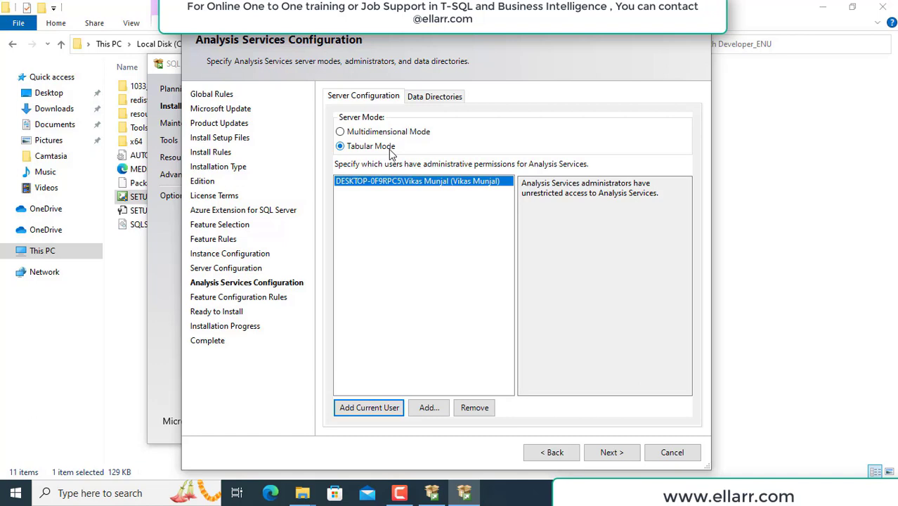
click(600, 452)
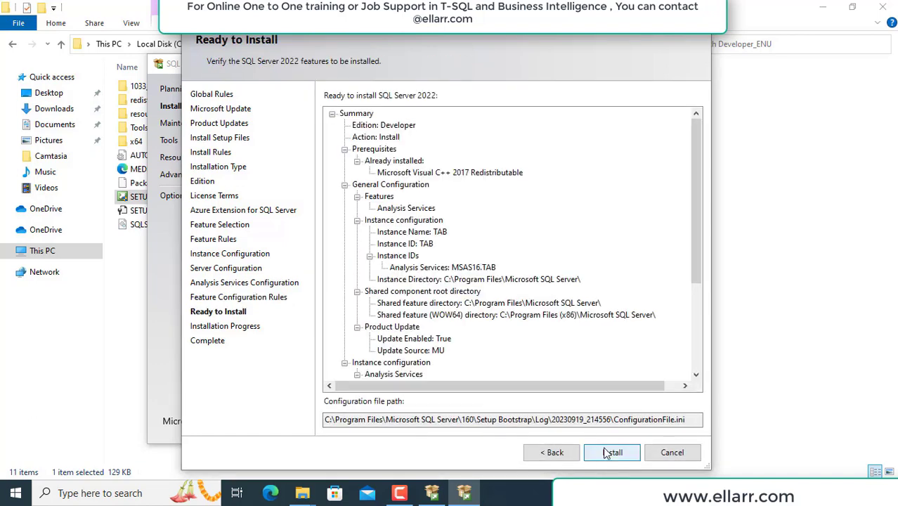
click(607, 452)
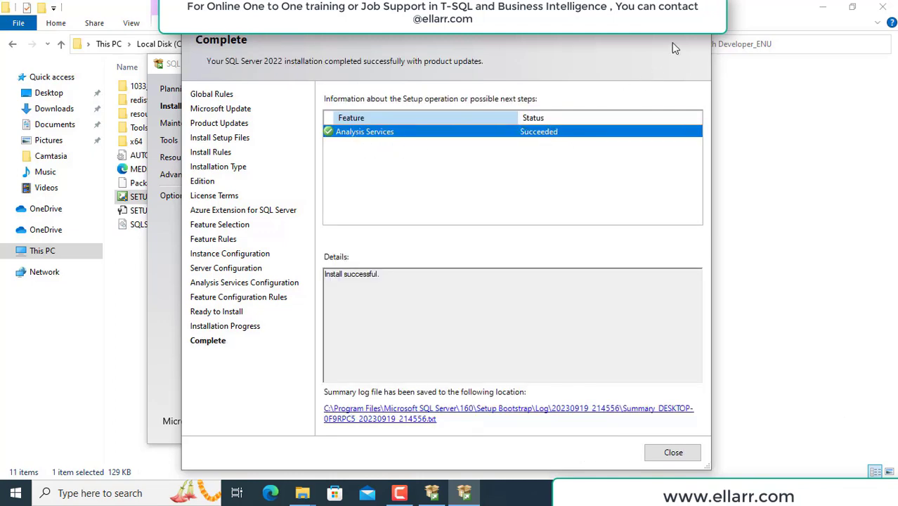
Close the completed setup wizard, the SQL Server Installation Center and the Developer_ENU folder window
click(696, 15)
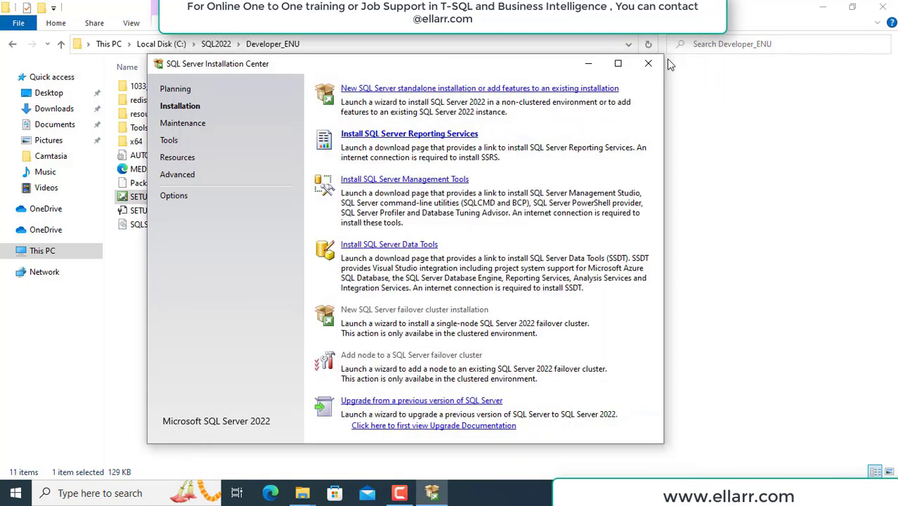
click(648, 63)
click(882, 7)
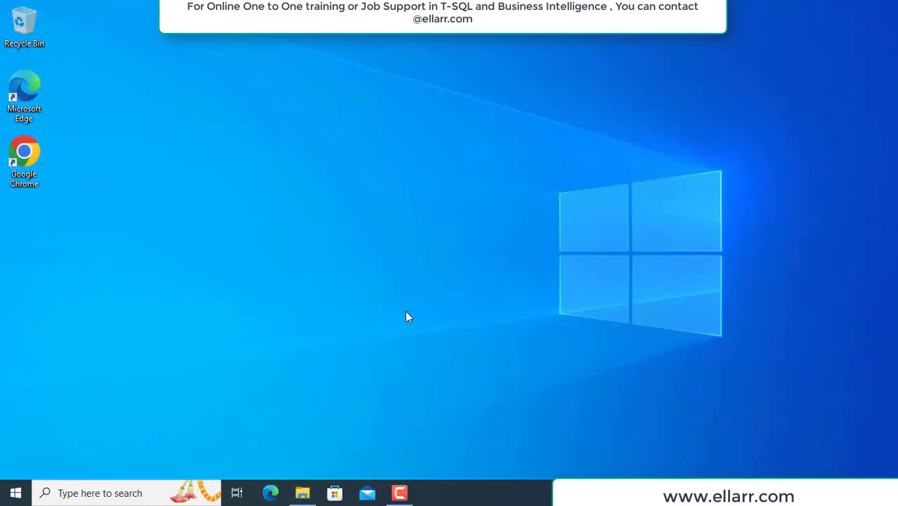
Search for ssms and open SQL Server Management Studio 19
click(17, 493)
text(ssms)
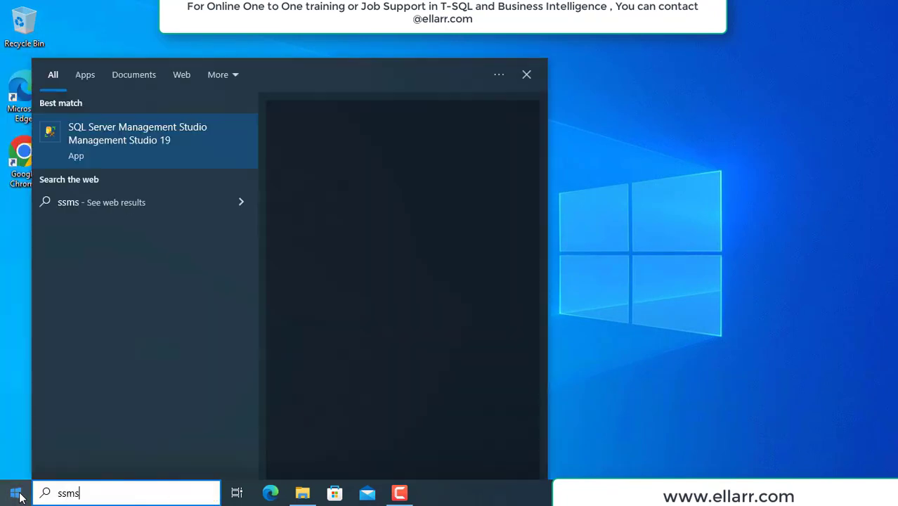
click(162, 142)
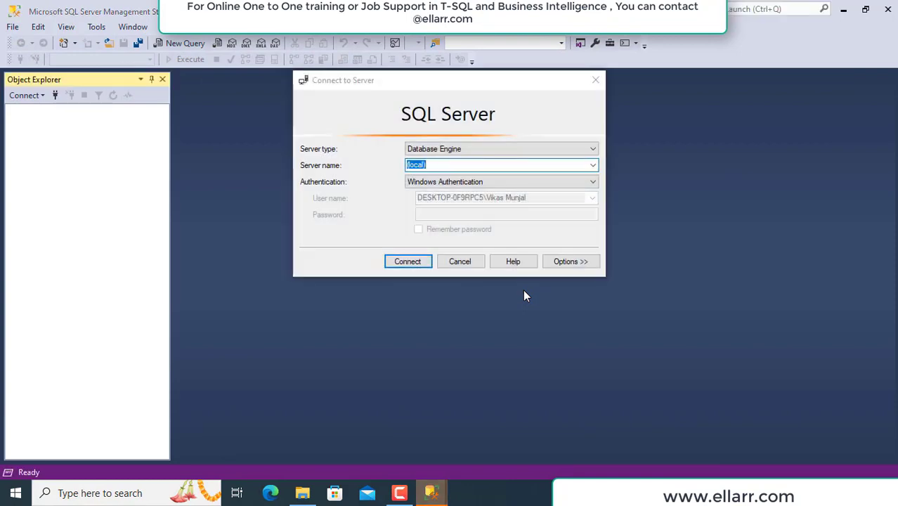
Connect to the Analysis Services server DESKTOP-0F9RPC5\tab with Windows Authentication
click(469, 166)
click(449, 155)
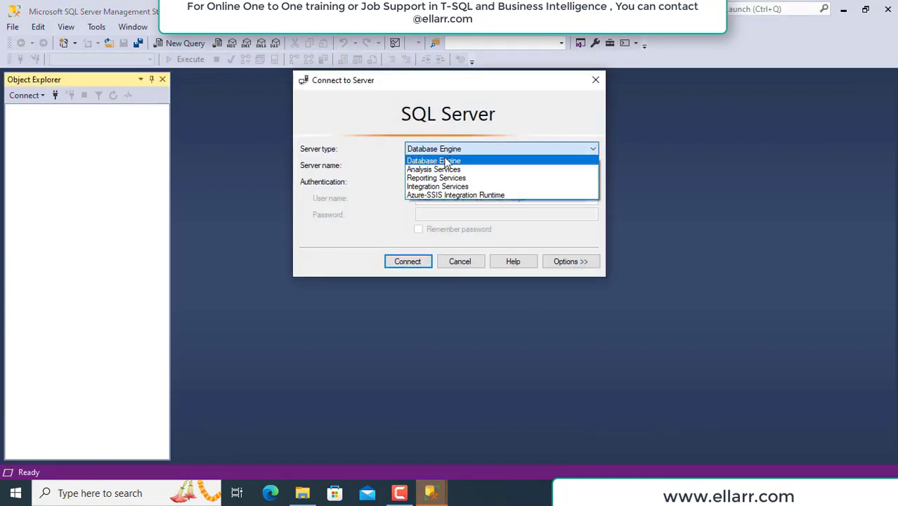
click(435, 170)
click(482, 165)
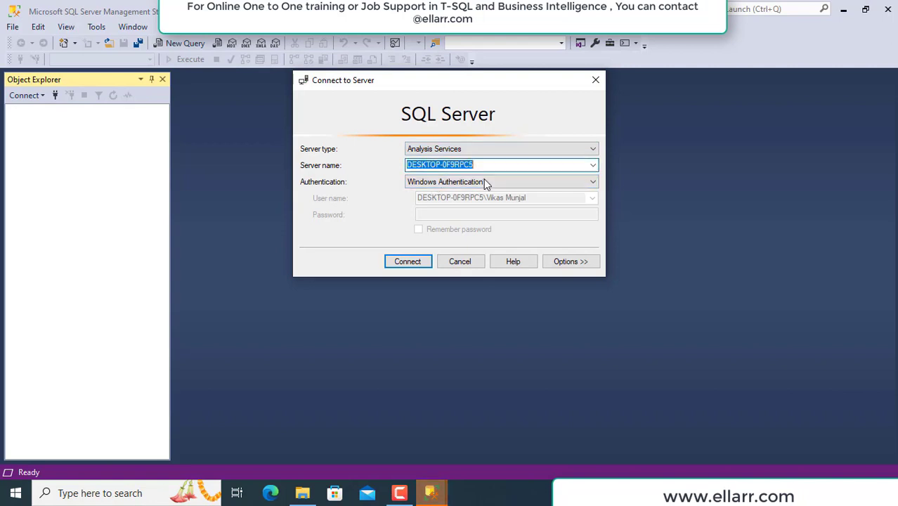
click(482, 165)
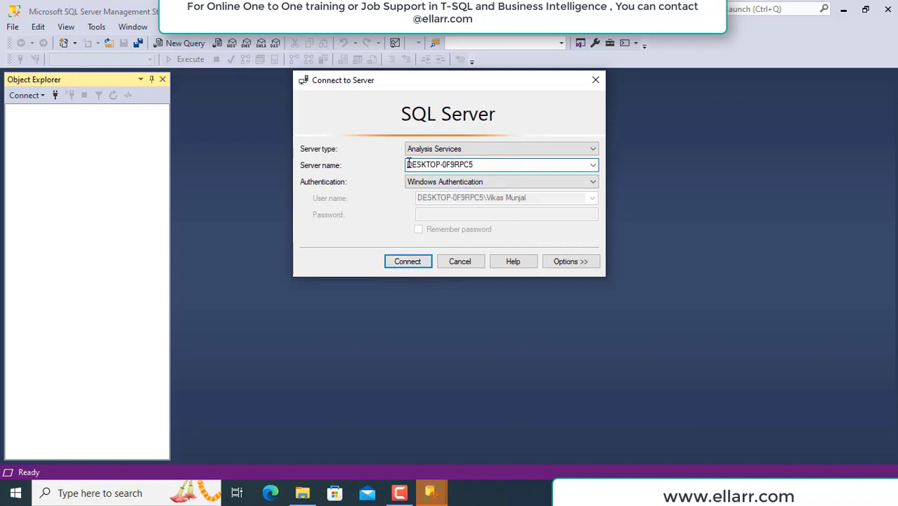
drag(408, 164, 484, 164)
click(483, 164)
text(\tab)
key(Return)
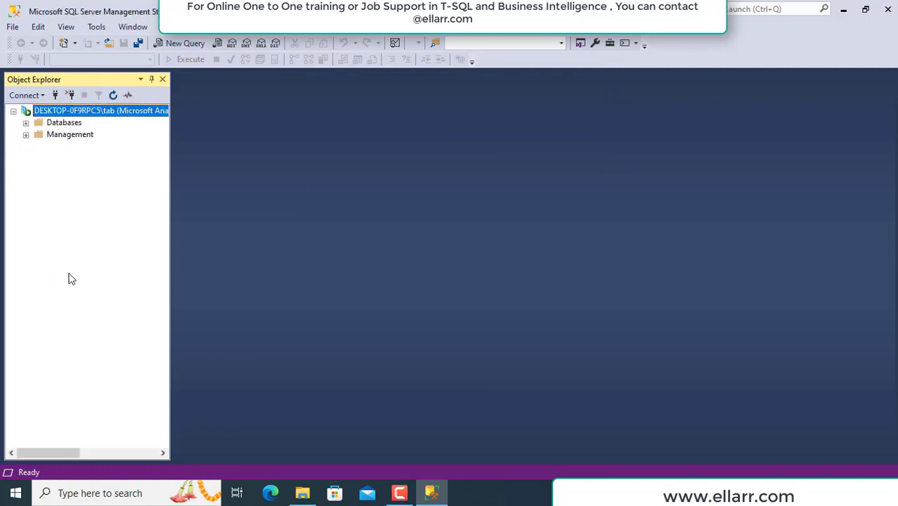
View the server properties of the DESKTOP-0F9RPC5\tab Analysis Services instance
right_click(130, 120)
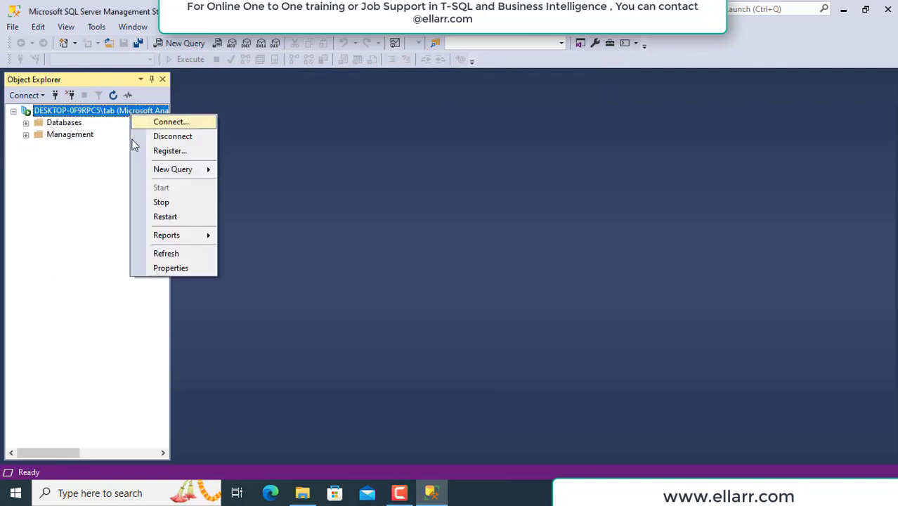
click(162, 268)
click(26, 95)
click(53, 109)
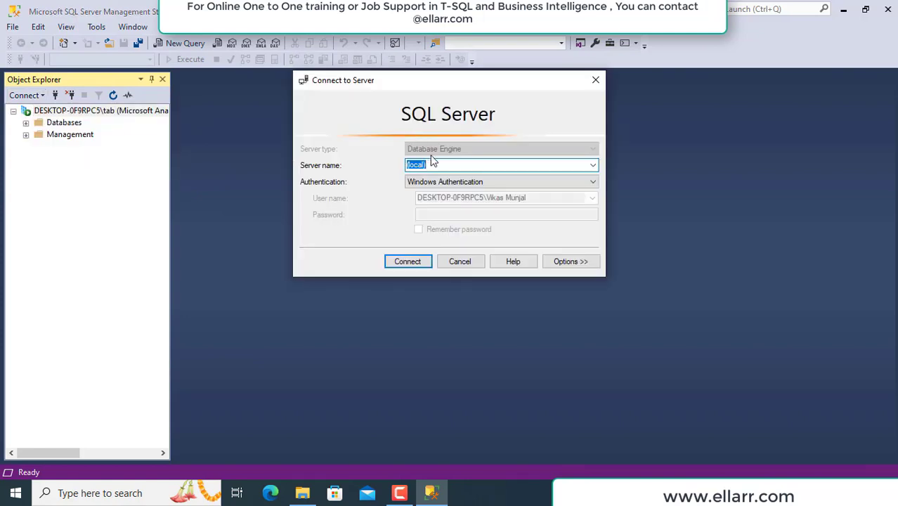
click(596, 80)
Connect to the default Analysis Services instance DESKTOP-0F9RPC5 with Windows Authentication
click(25, 95)
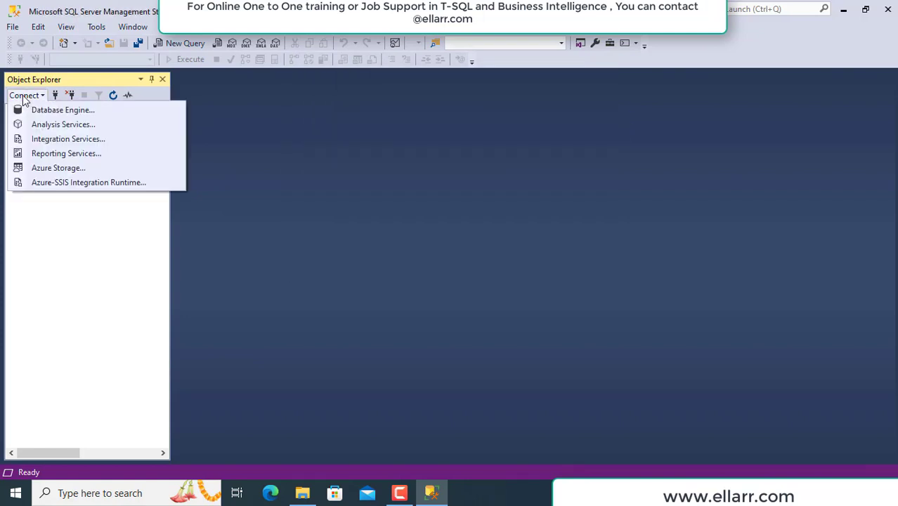
click(39, 126)
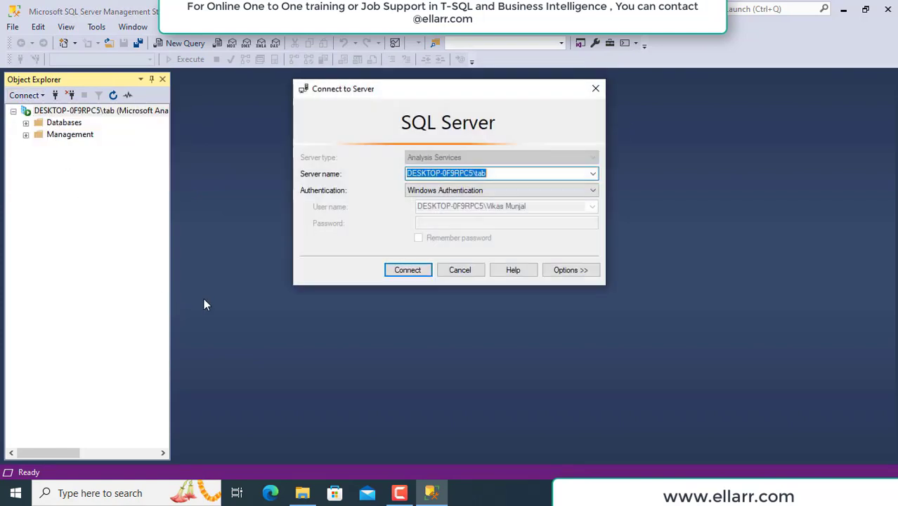
click(499, 171)
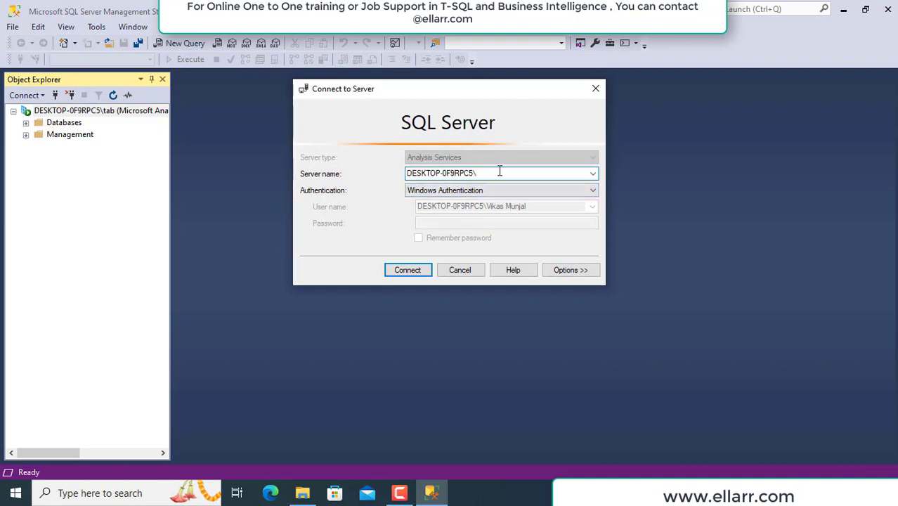
key(BackSpace)
key(Return)
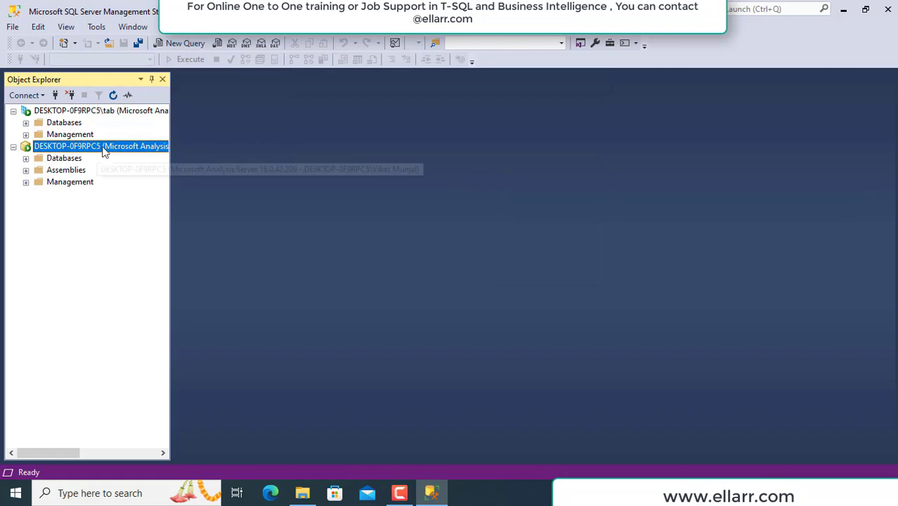
View the server properties of the default DESKTOP-0F9RPC5 Analysis Services instance to check its server mode
right_click(139, 148)
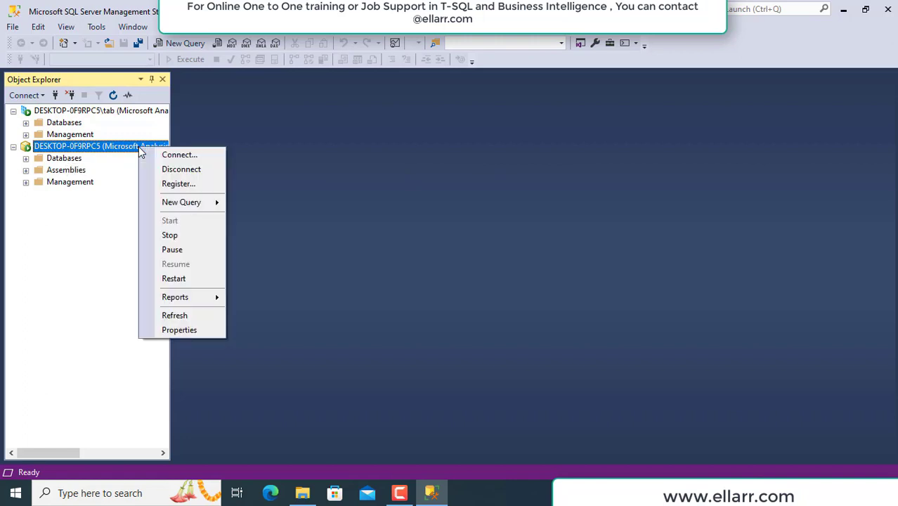
click(180, 330)
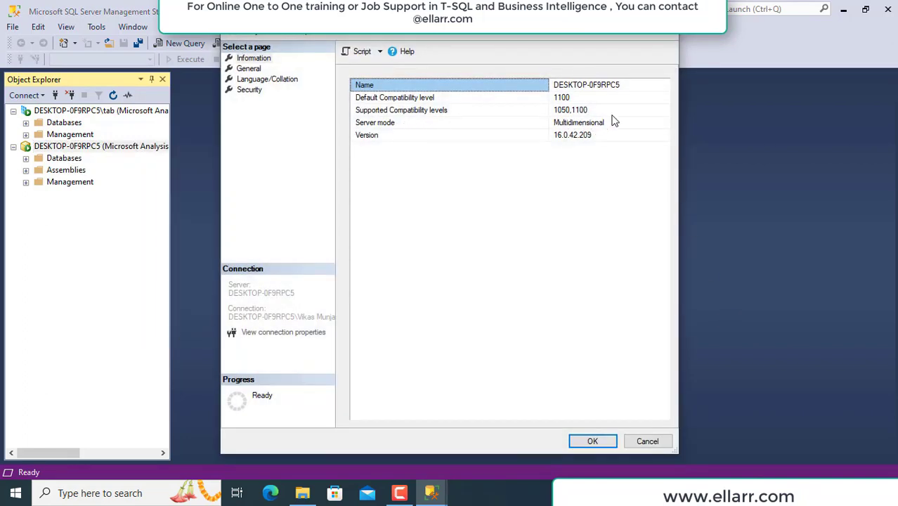
Close the server properties and compare the DESKTOP-0F9RPC5\tab and DESKTOP-0F9RPC5 Analysis Services instances in Object Explorer
click(664, 32)
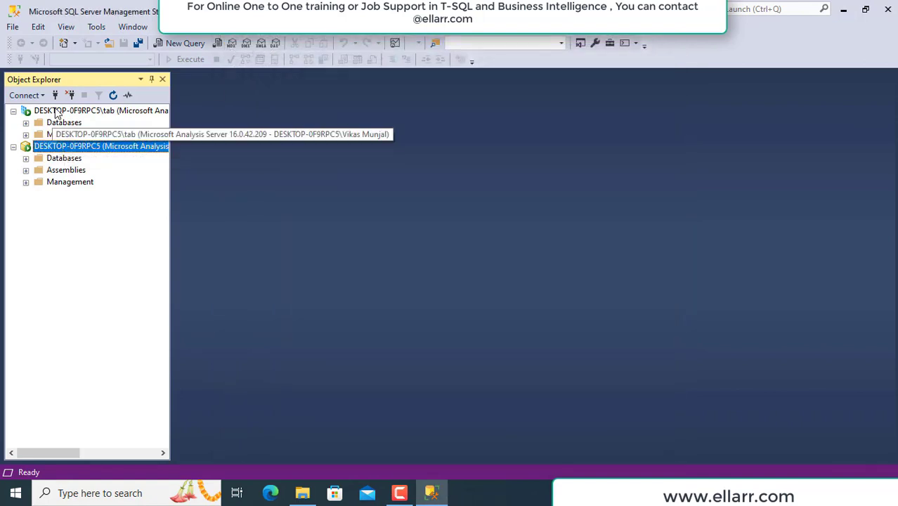
click(59, 112)
click(67, 147)
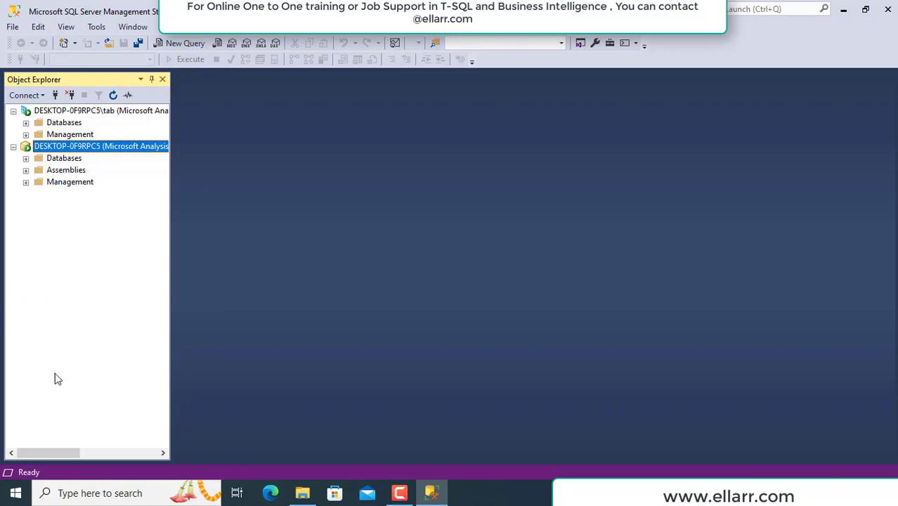
Open SQL Server 2022 Configuration Manager and examine the Analysis Services services for the TAB and MSSQLSERVER instances
click(17, 494)
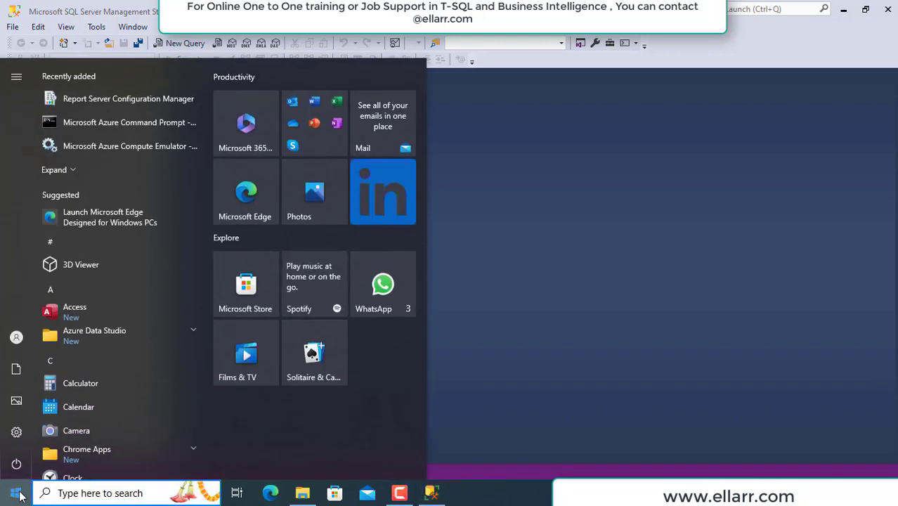
text(confi)
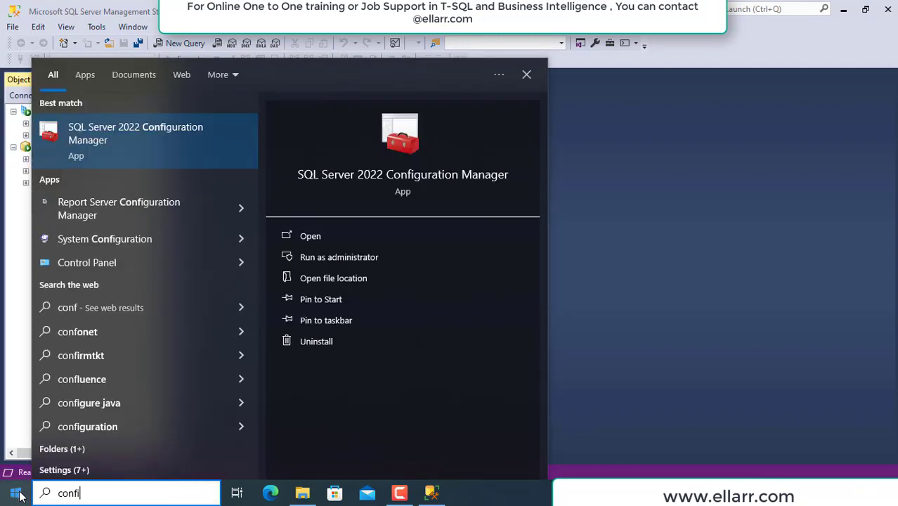
click(151, 139)
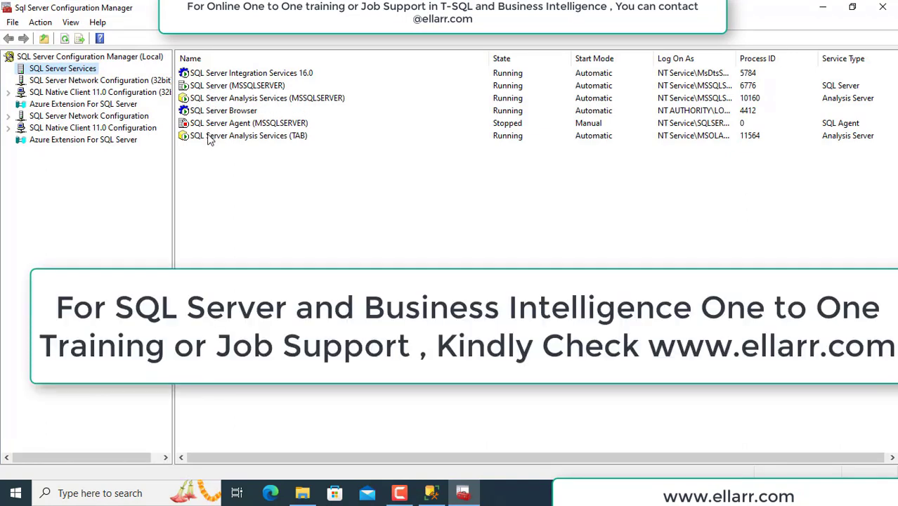
click(239, 138)
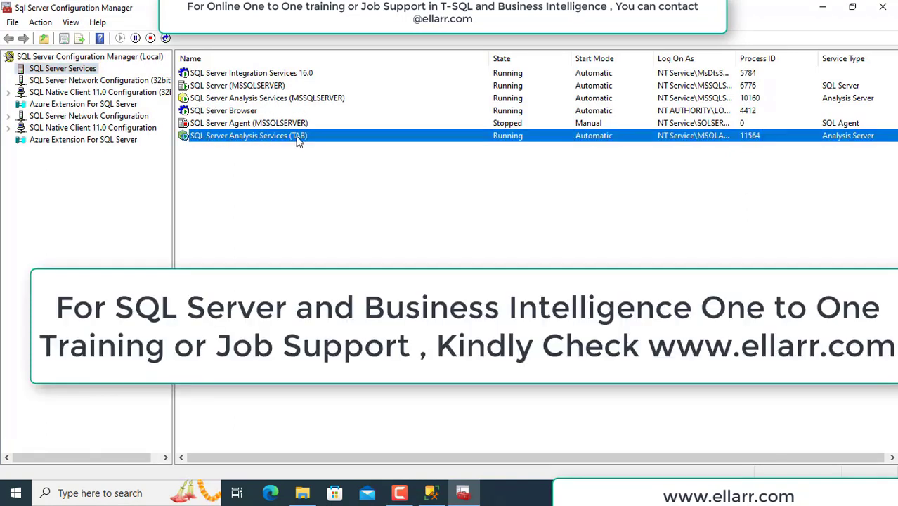
click(286, 169)
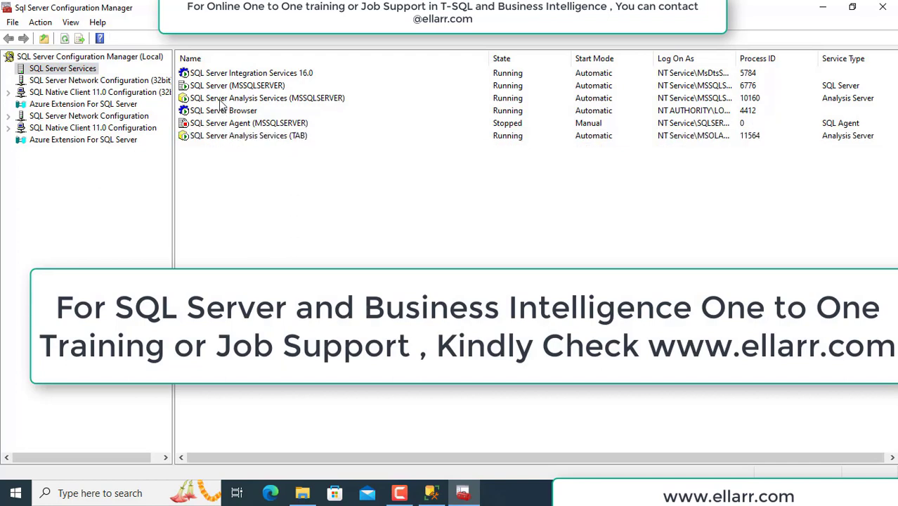
click(308, 100)
click(257, 99)
click(256, 137)
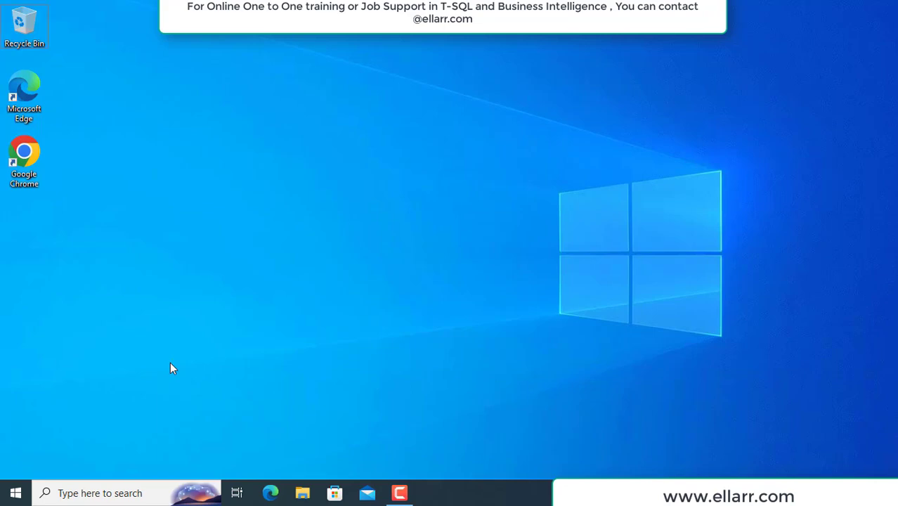
Open the C:\SQL2022\Developer_ENU folder in File Explorer and run the SETUP application
key(super+e)
double_click(495, 82)
click(31, 238)
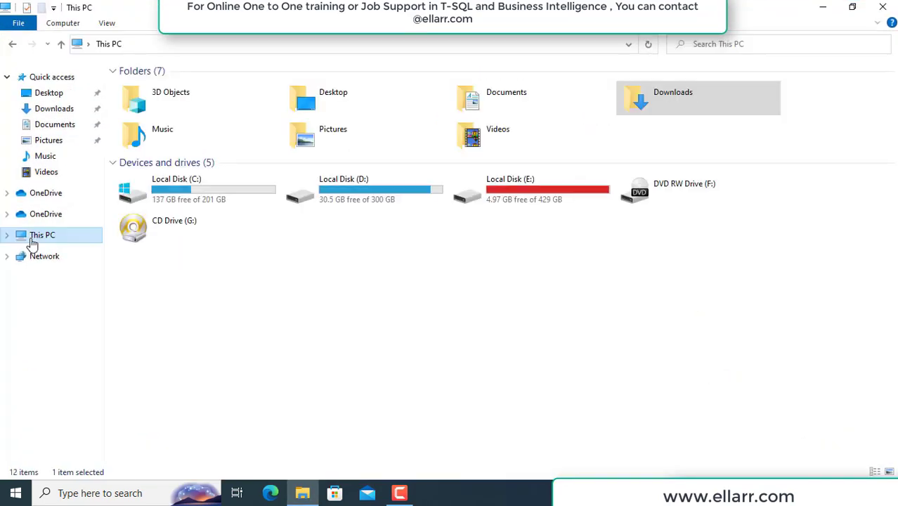
double_click(196, 185)
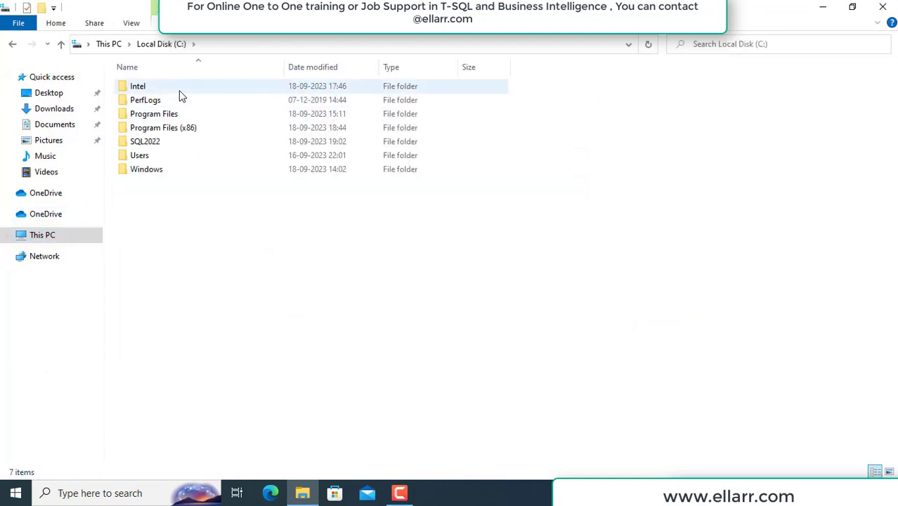
double_click(144, 141)
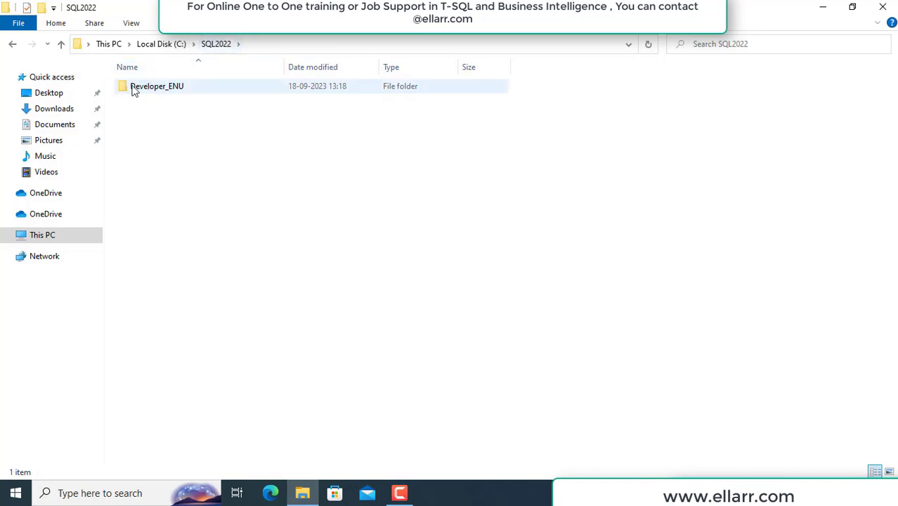
double_click(165, 87)
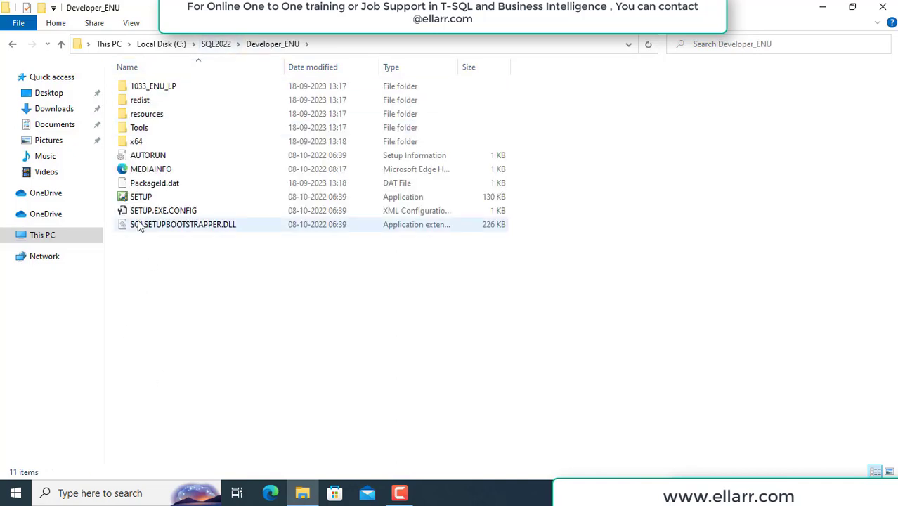
click(143, 201)
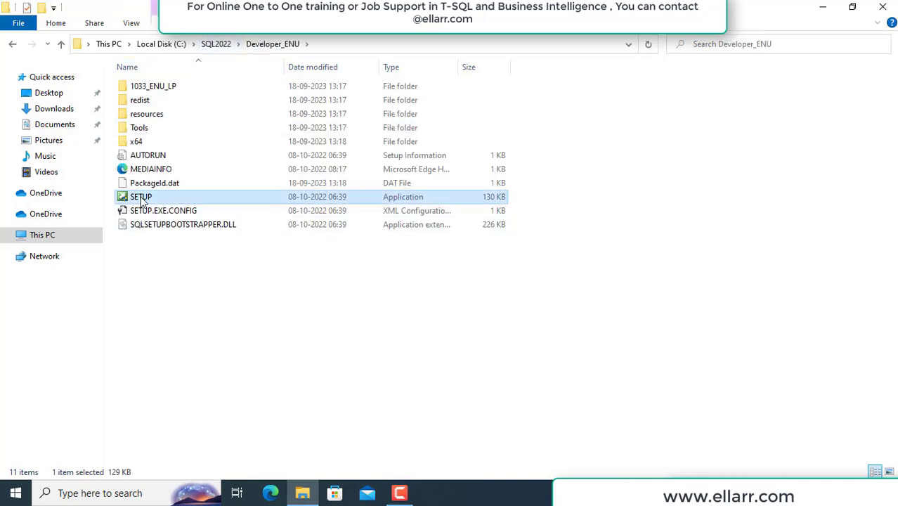
double_click(142, 198)
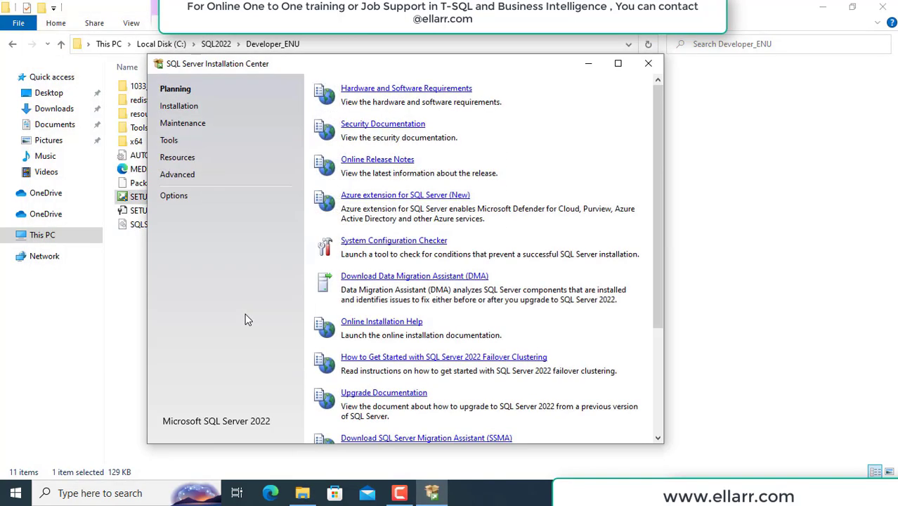
Go from the Installation Center to the SQL Server 2022 Reporting Services download page and download SQLServerReportingServices.exe in English
click(184, 108)
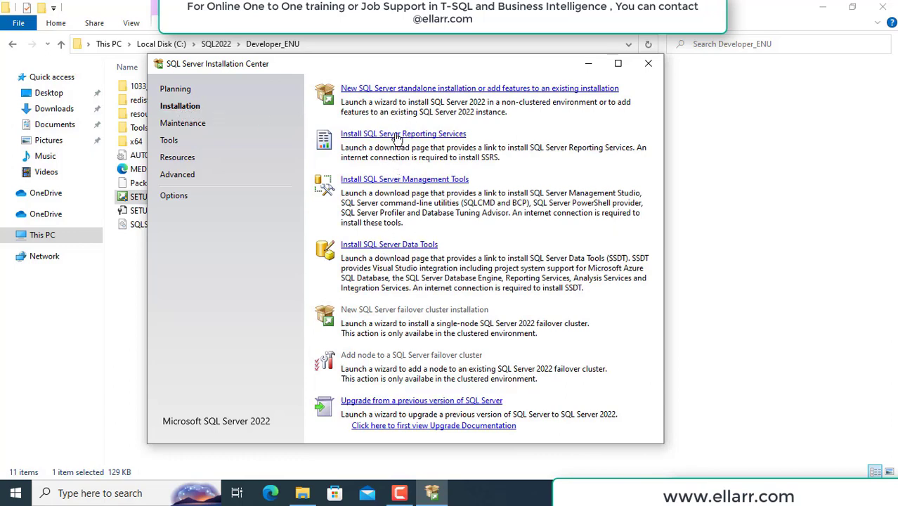
click(430, 135)
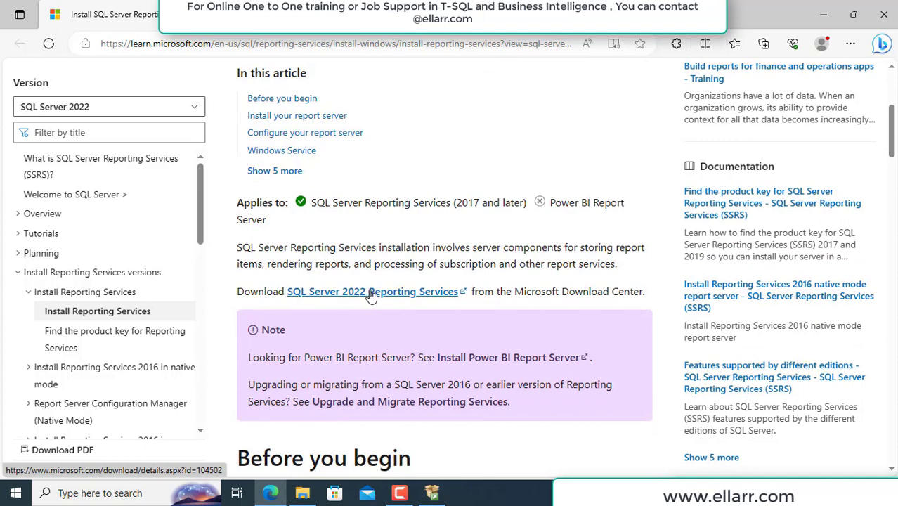
click(378, 292)
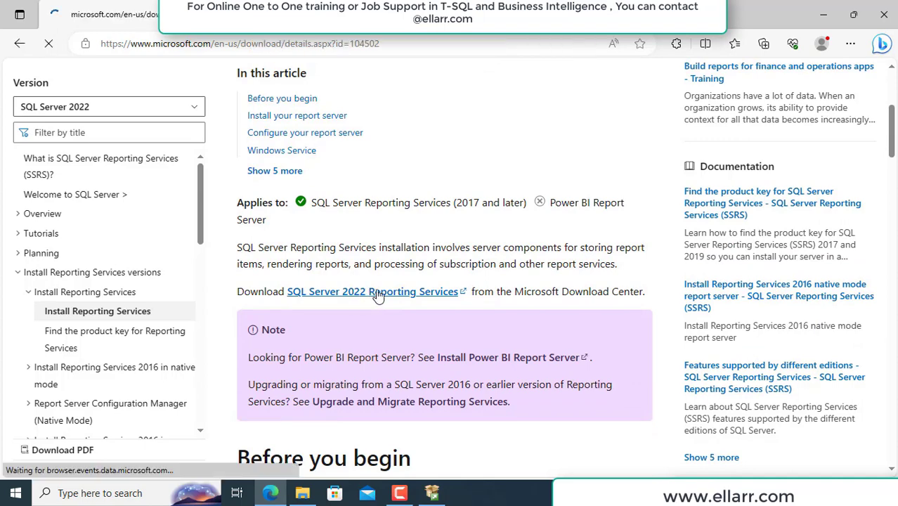
scroll(393, 294, down, 1)
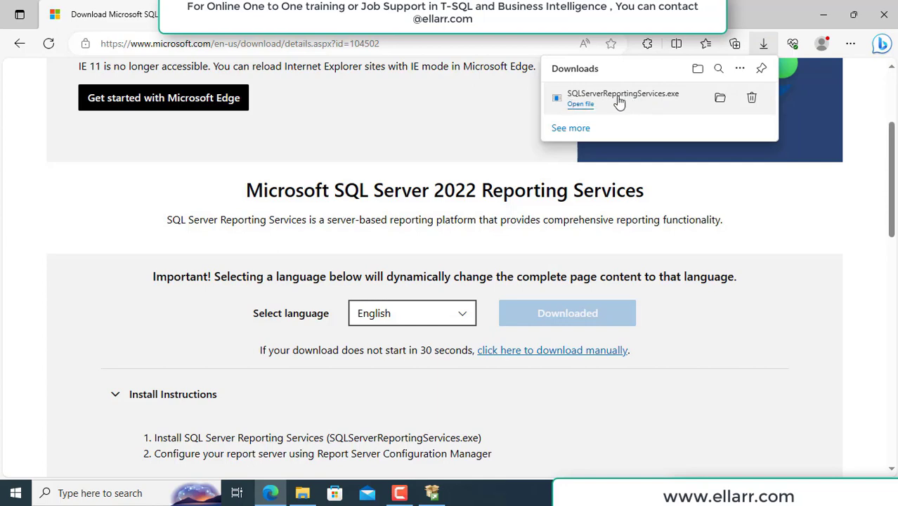
Run SQLServerReportingServices from the download folder and install Reporting Services with the free Developer edition
click(720, 99)
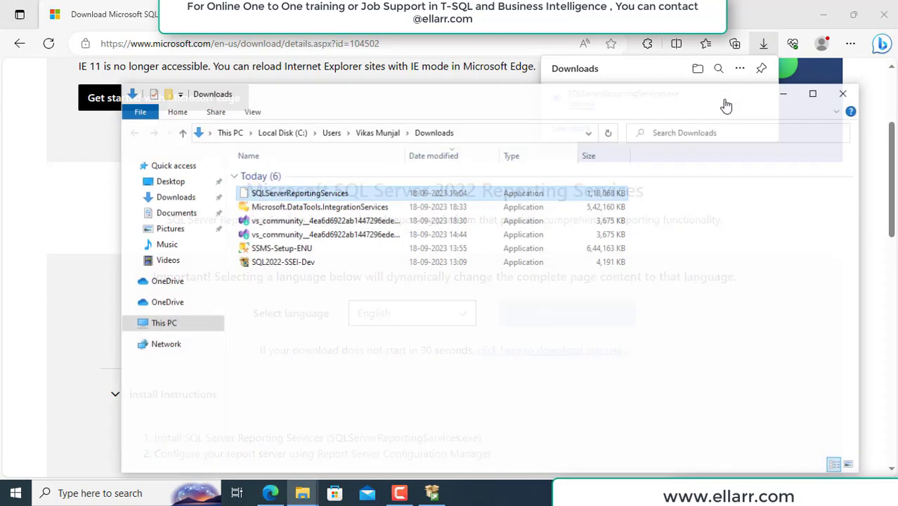
double_click(309, 245)
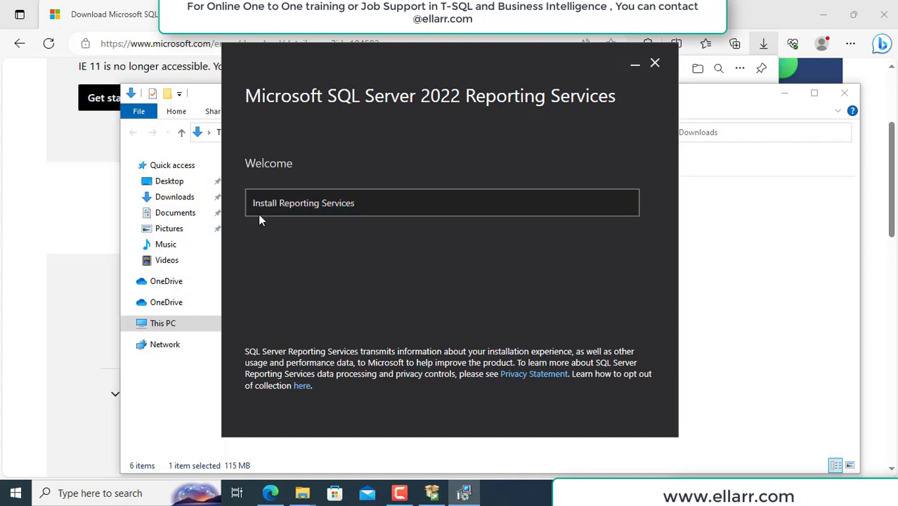
click(311, 207)
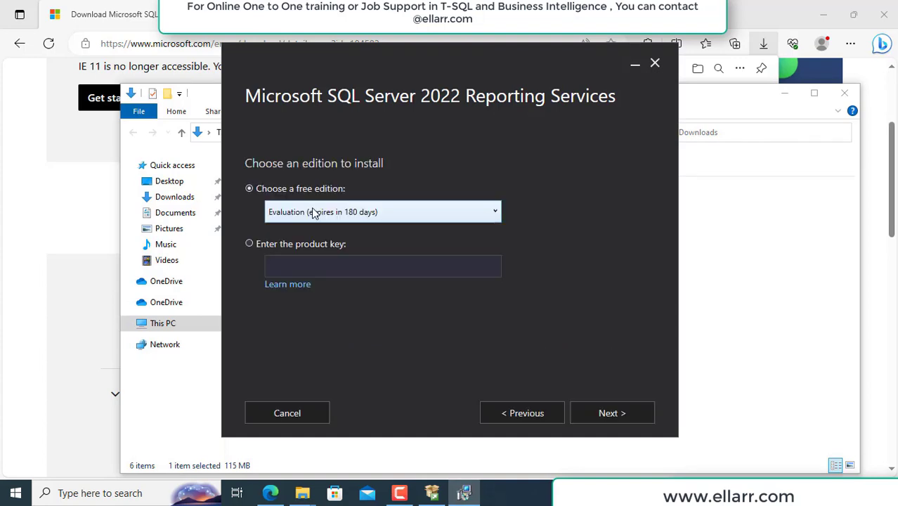
click(469, 210)
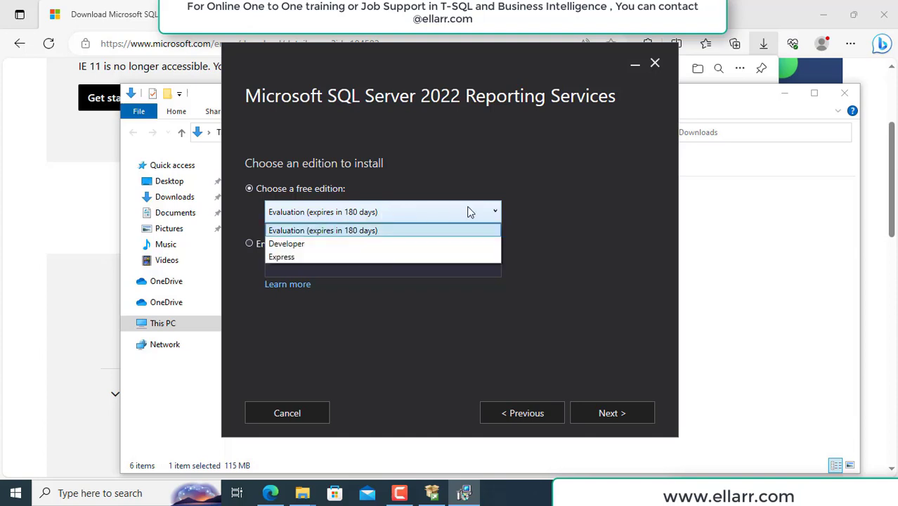
click(305, 244)
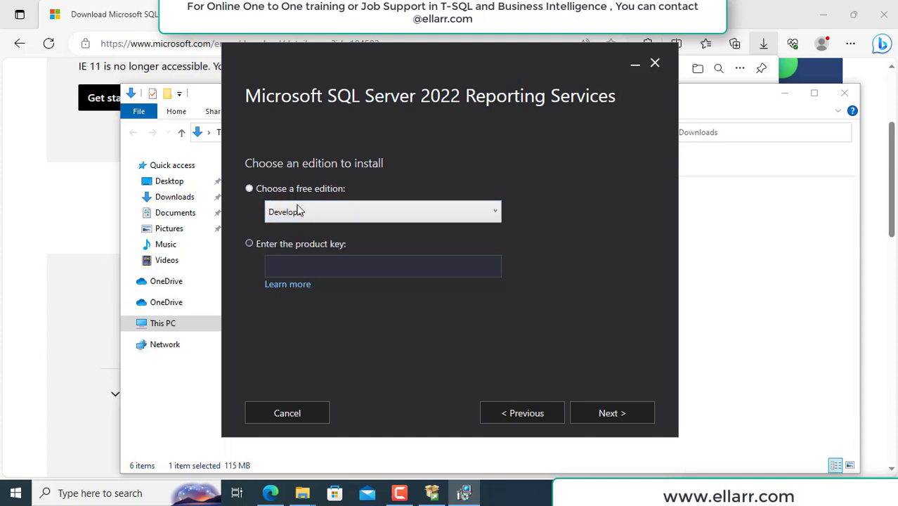
click(299, 212)
click(287, 243)
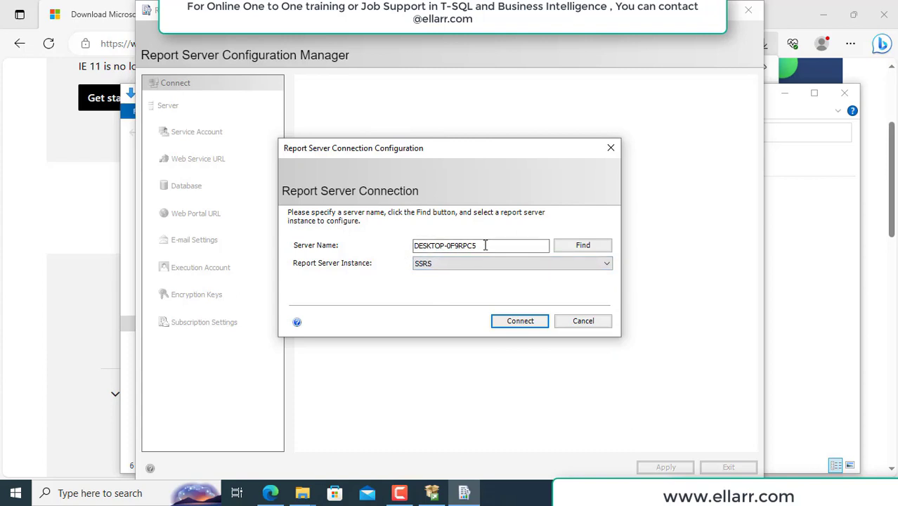
Connect to the SSRS instance on DESKTOP-0F9RPC5 and create a report server database named ReportServer using service credentials
drag(485, 245, 398, 247)
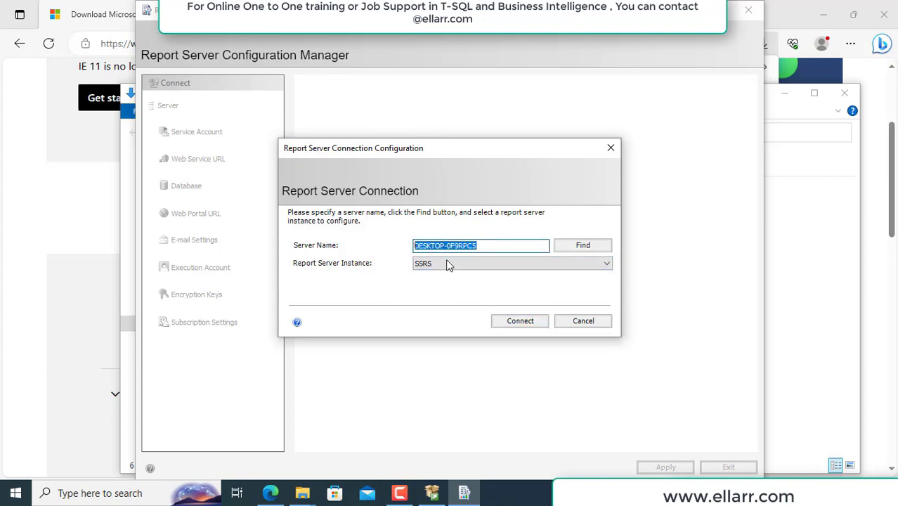
click(520, 321)
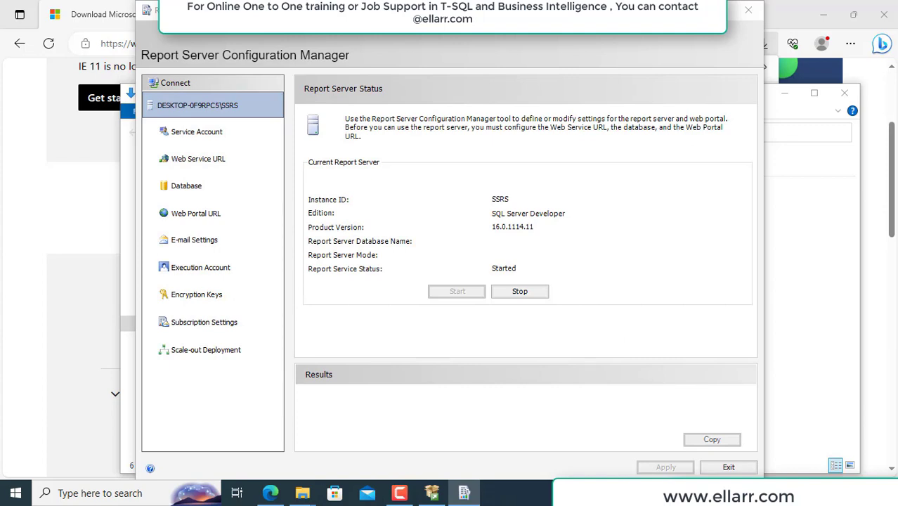
click(198, 187)
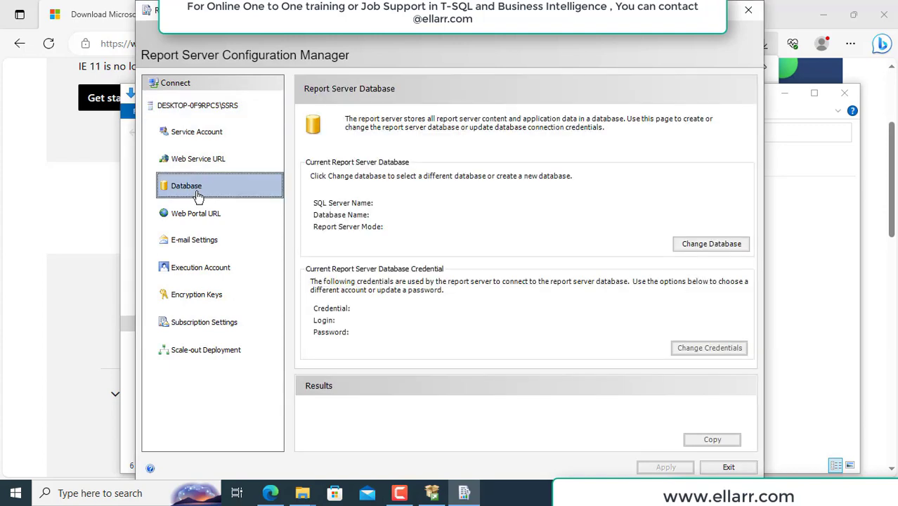
click(712, 243)
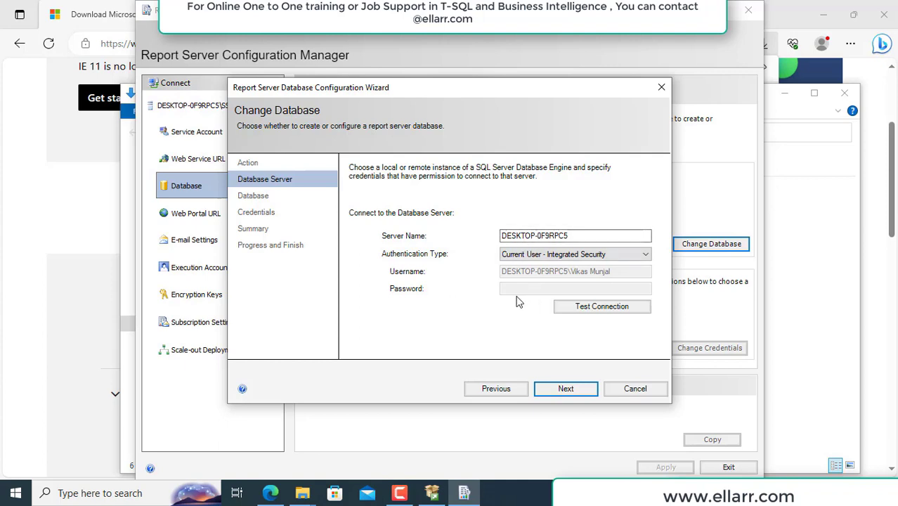
click(563, 391)
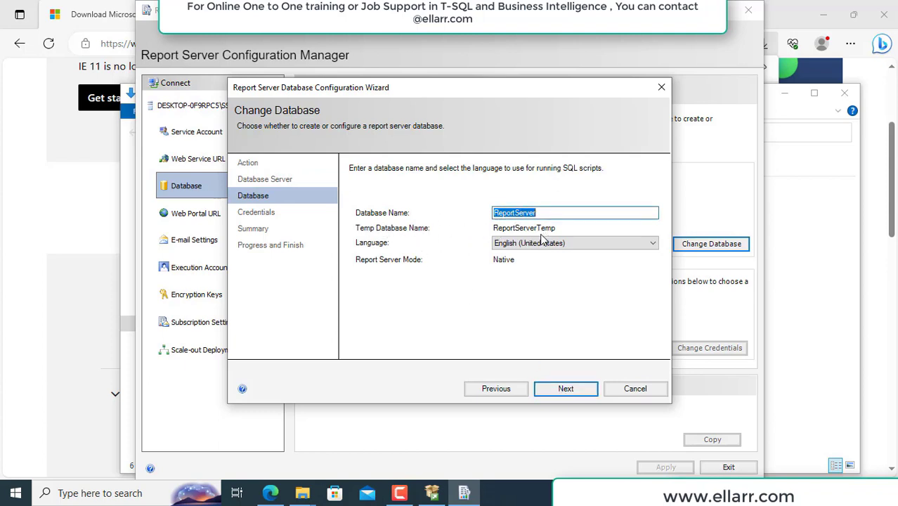
click(570, 393)
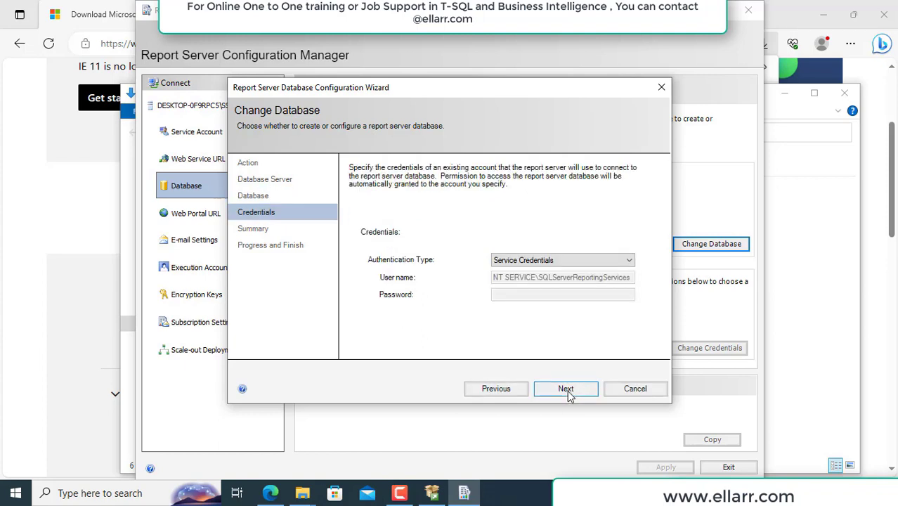
click(566, 390)
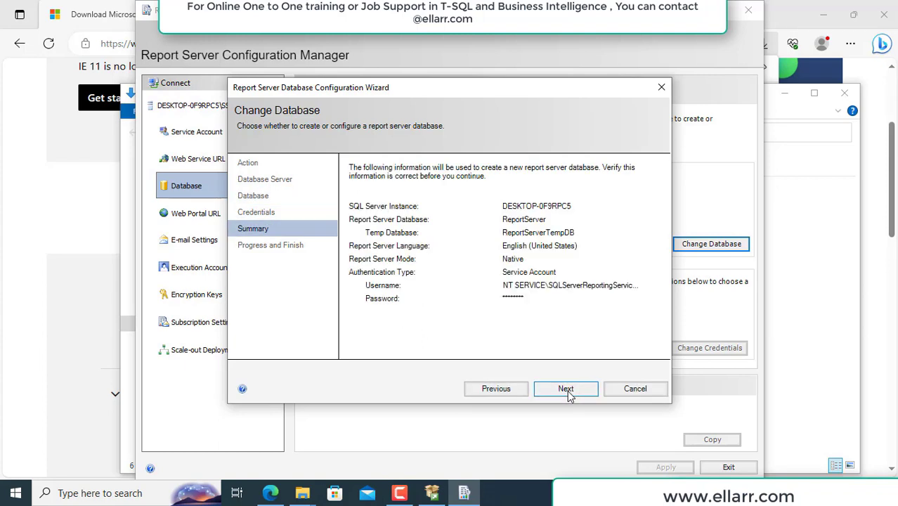
click(567, 390)
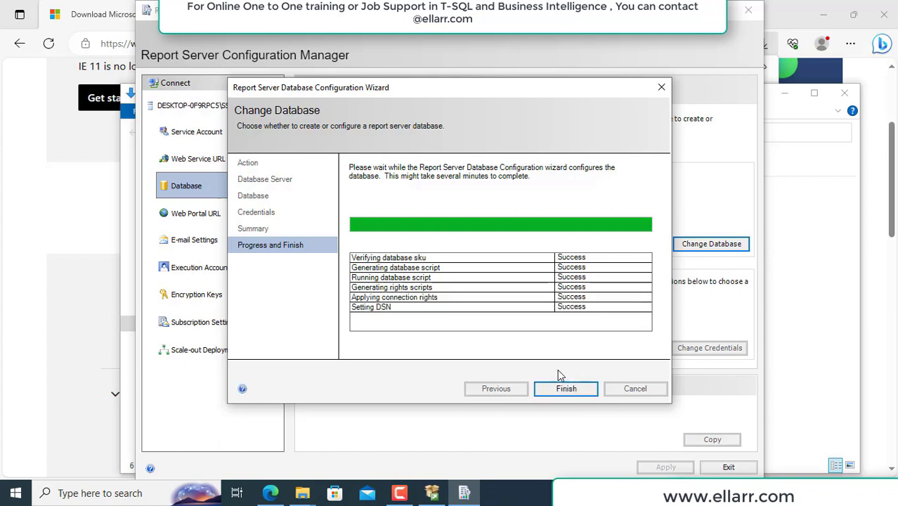
click(565, 388)
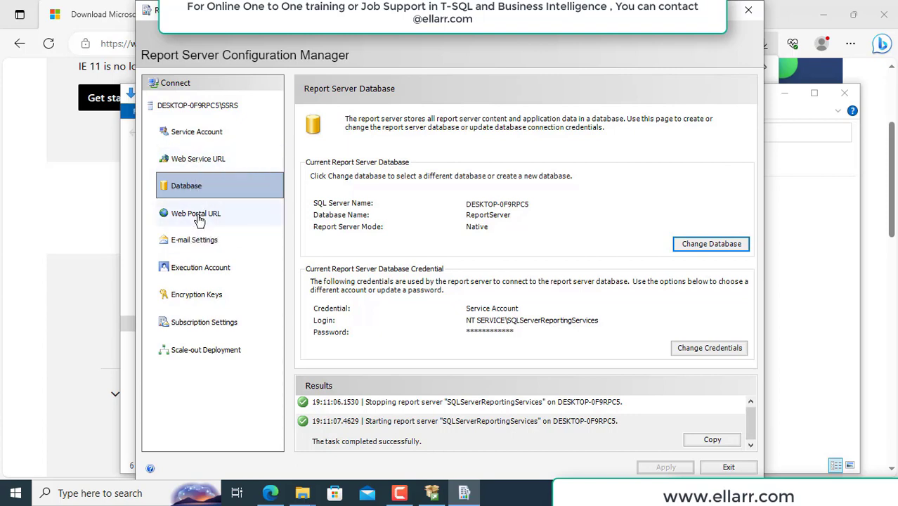
Apply the web service URL with virtual directory ReportServer on TCP port 80, and the web portal URL with virtual directory Reports
click(206, 166)
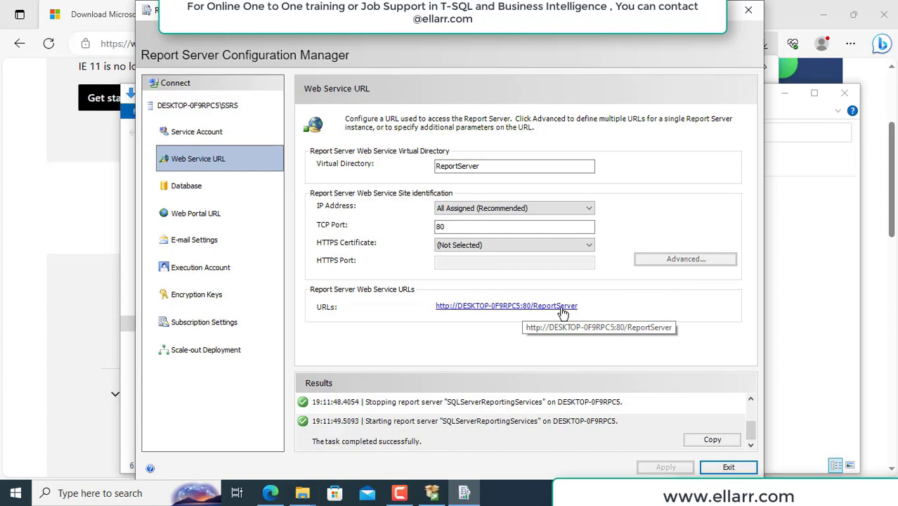
click(196, 222)
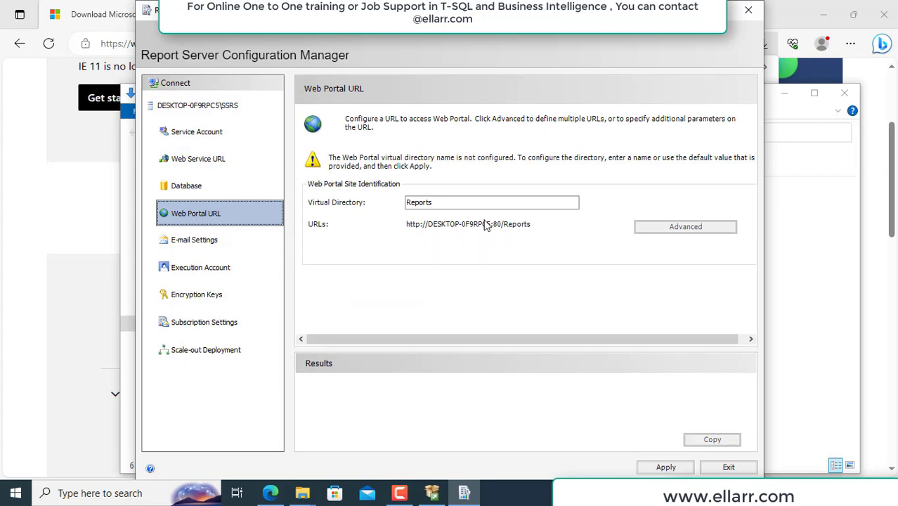
click(667, 468)
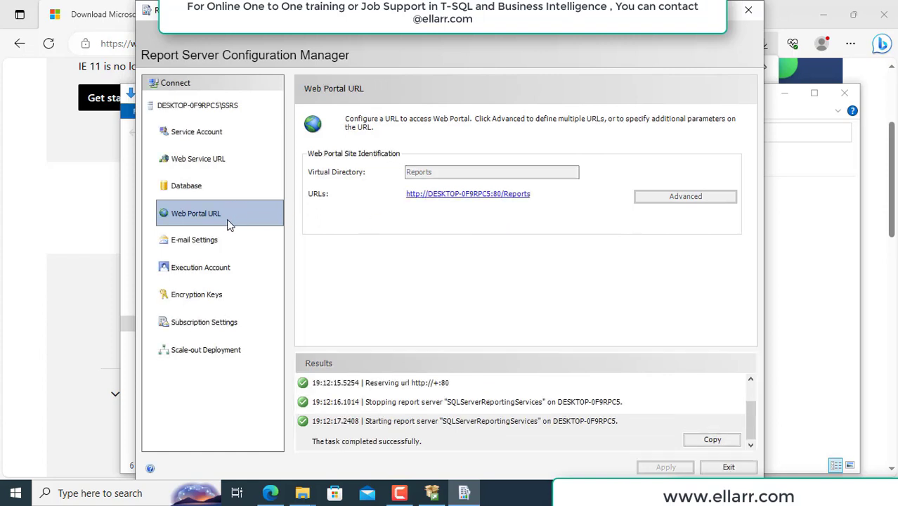
Review the e-mail settings and the configured URLs, exit Report Server Configuration Manager and close the SQL Server Installation Center
click(193, 242)
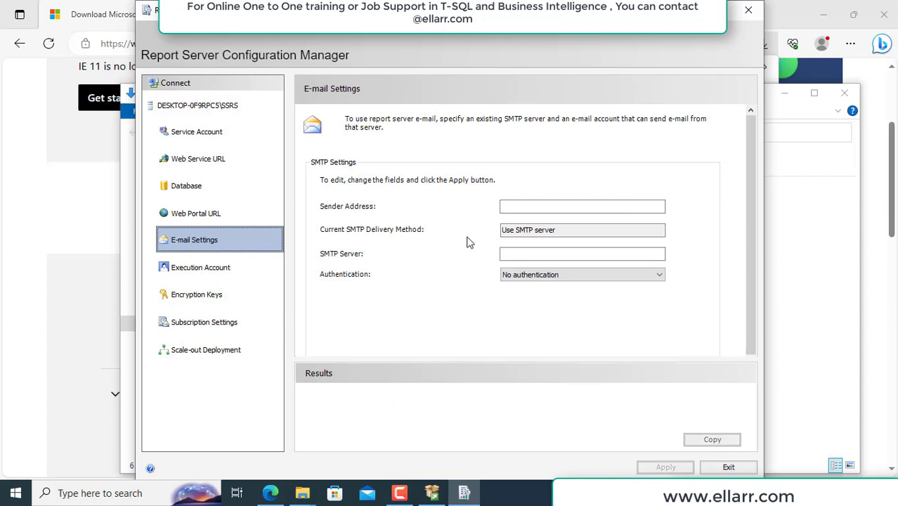
click(515, 206)
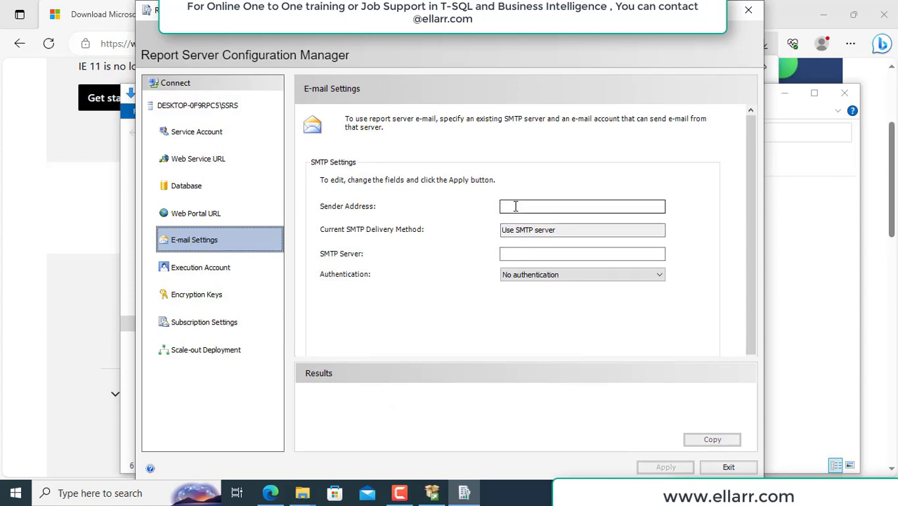
click(195, 213)
click(180, 156)
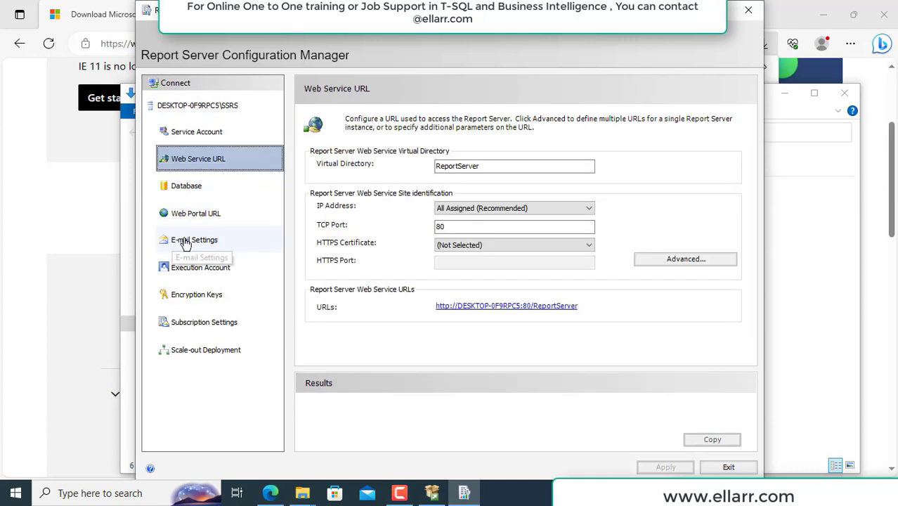
click(729, 468)
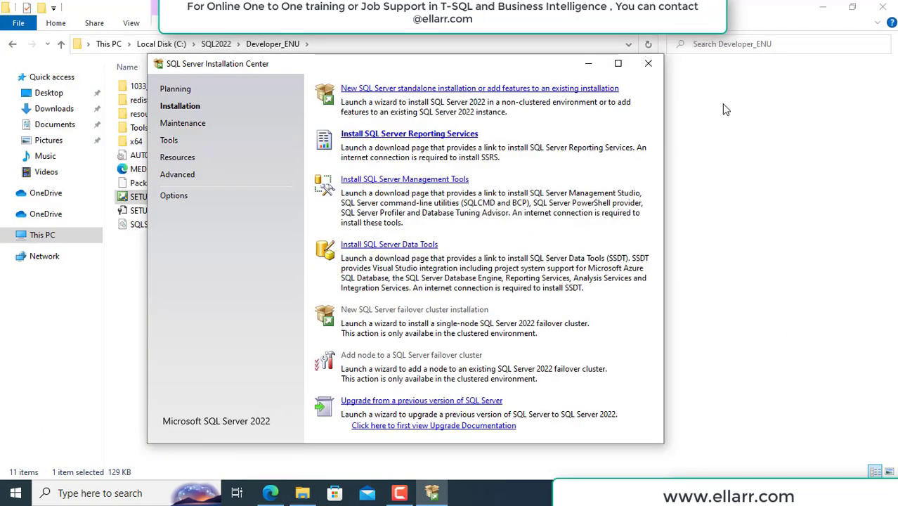
click(649, 64)
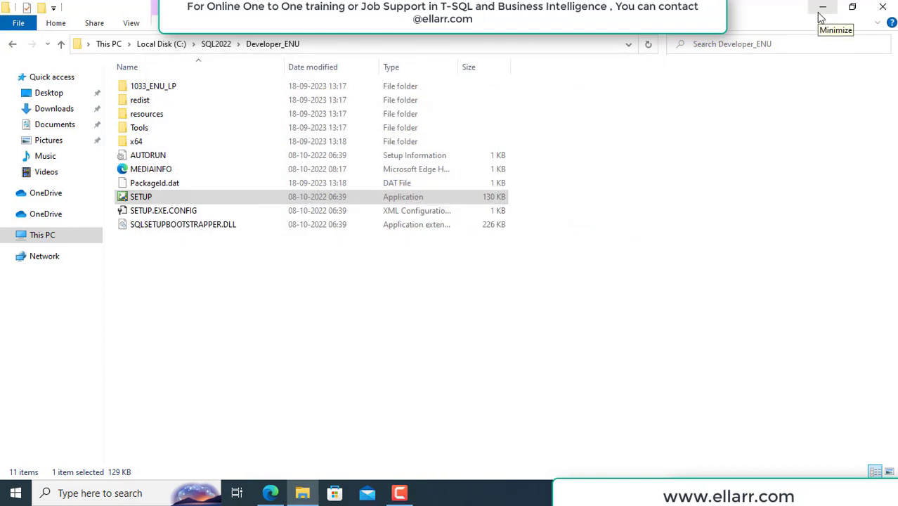
Open SQL Server Management Studio 19, connect to the (local) Database Engine with Windows Authentication and locate the ReportServer and ReportServerTempDB databases
click(17, 495)
text(ssms)
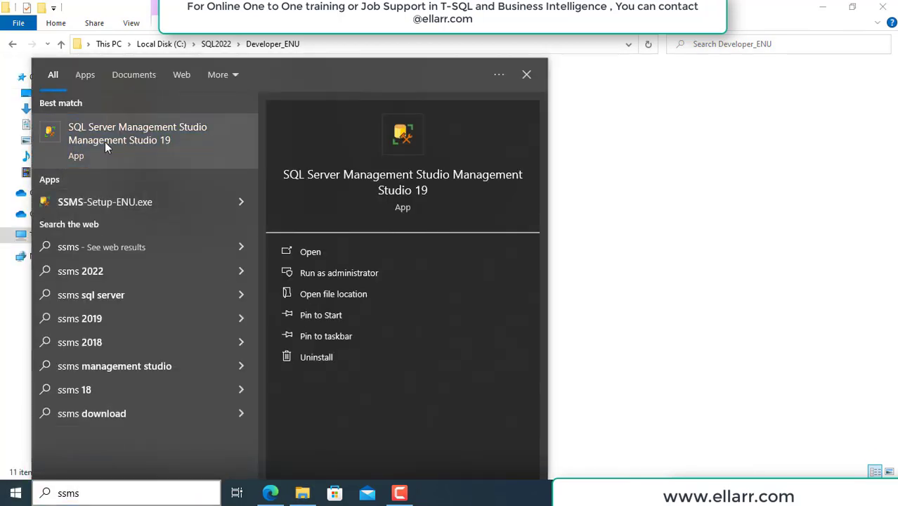
click(106, 139)
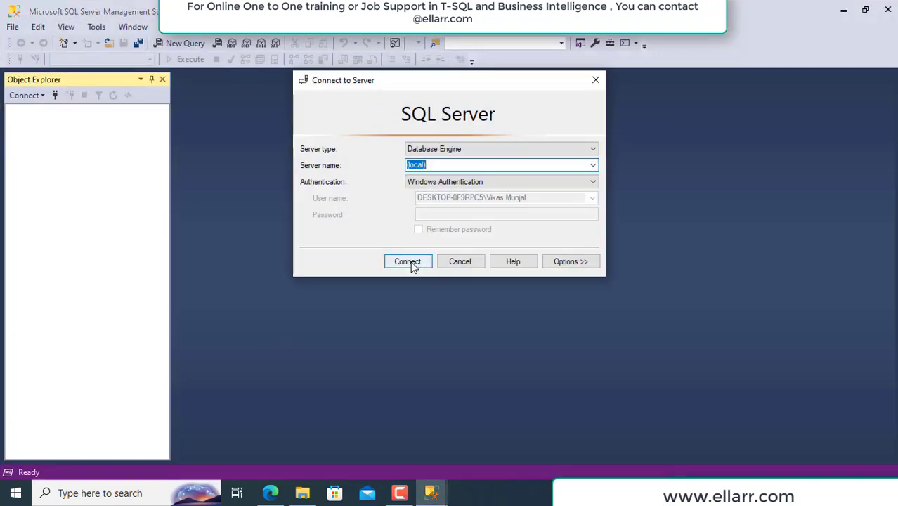
click(411, 263)
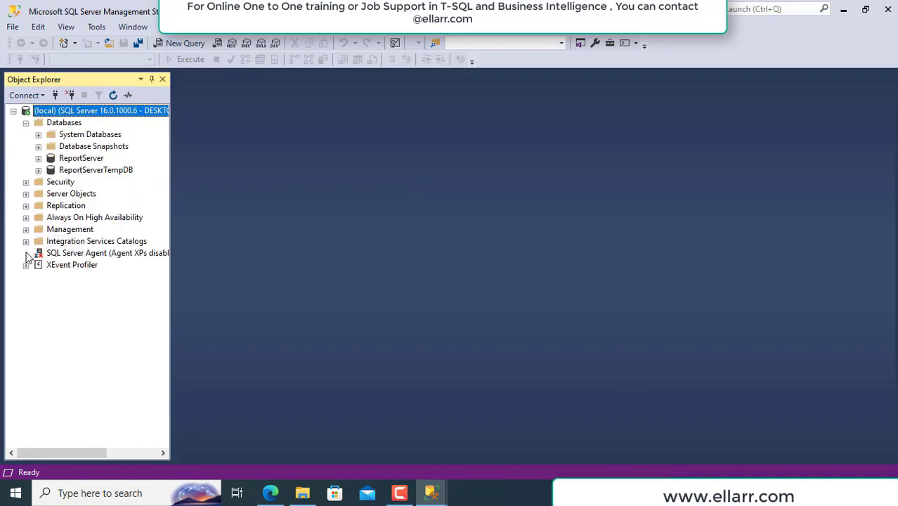
click(87, 160)
click(85, 172)
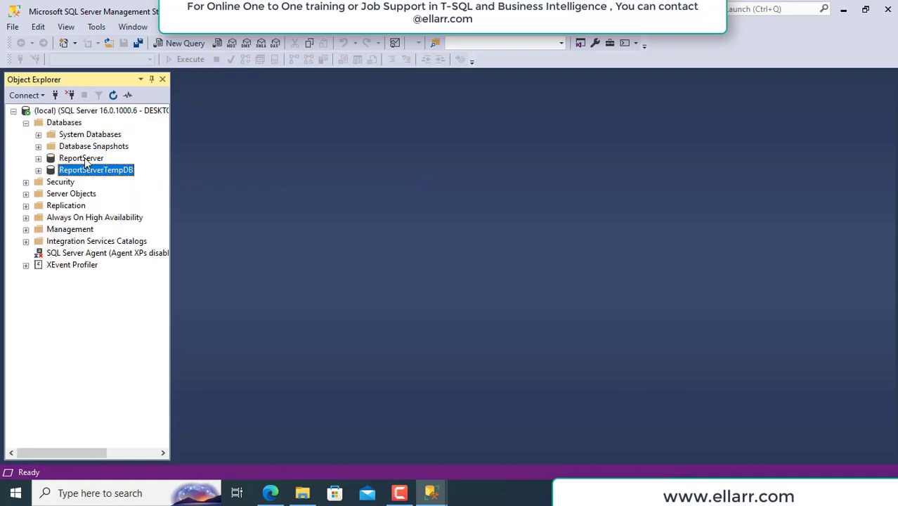
click(87, 160)
click(87, 172)
Reopen Report Server Configuration Manager, connect to the SSRS instance on DESKTOP-0F9RPC5 and review its service account, database, web service and web portal settings
click(15, 493)
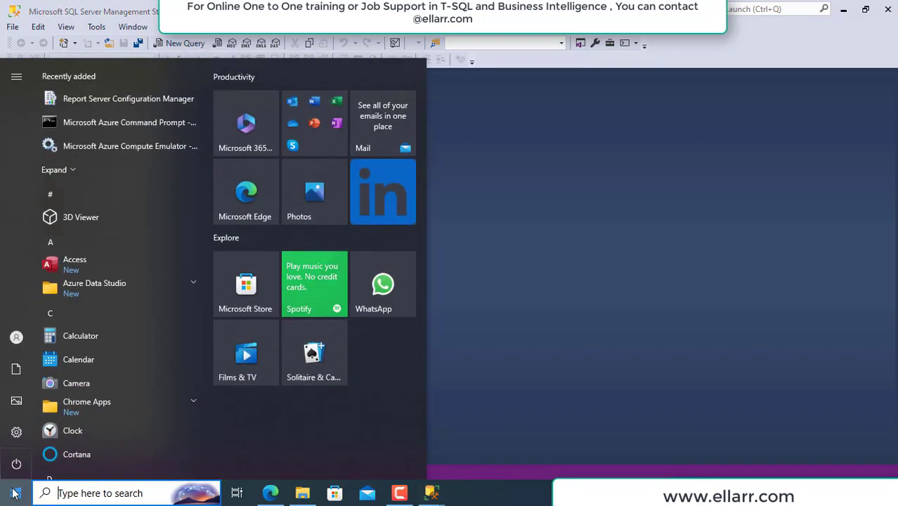
text(report)
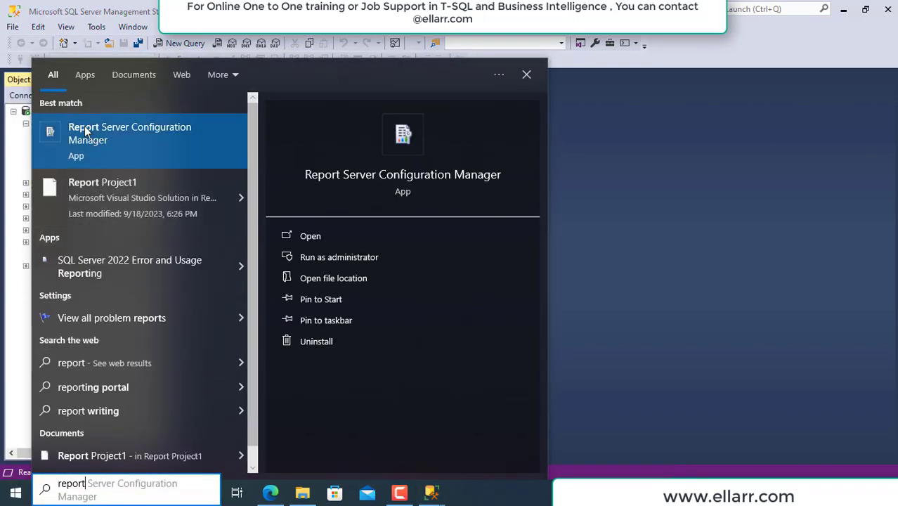
click(137, 136)
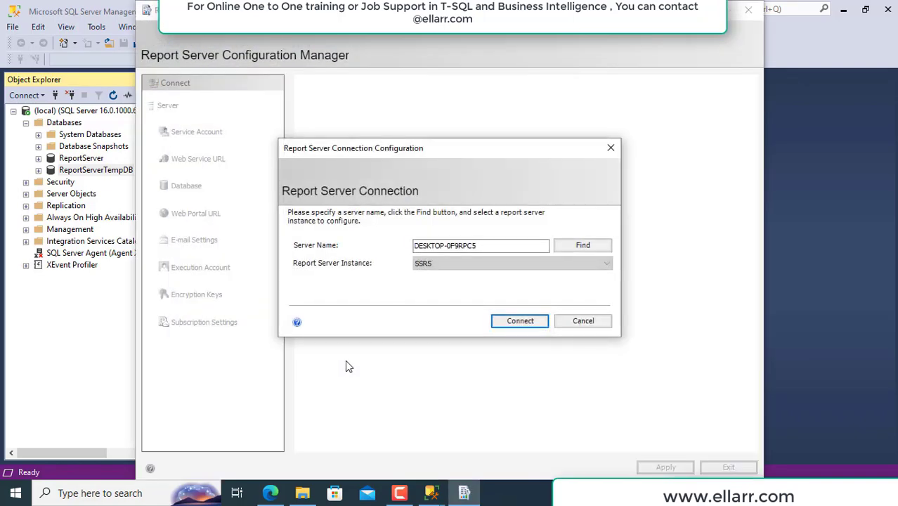
click(520, 320)
click(190, 133)
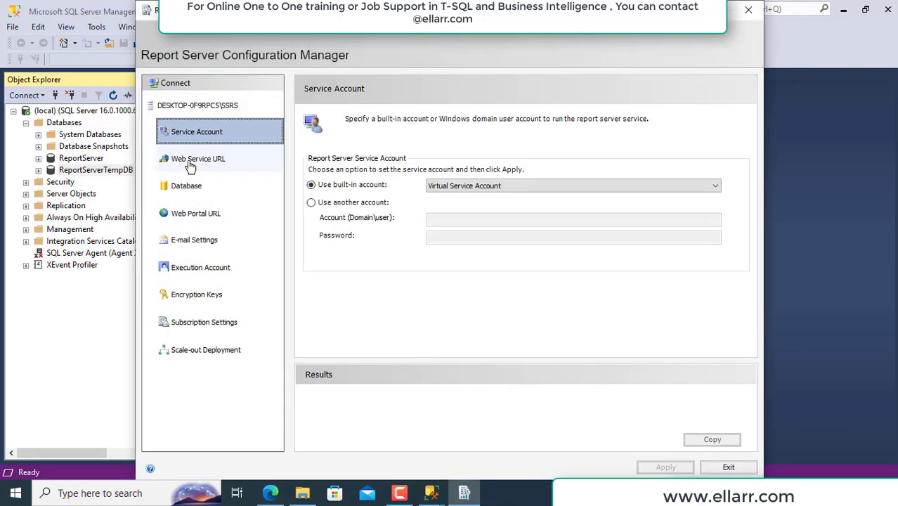
click(191, 160)
click(184, 187)
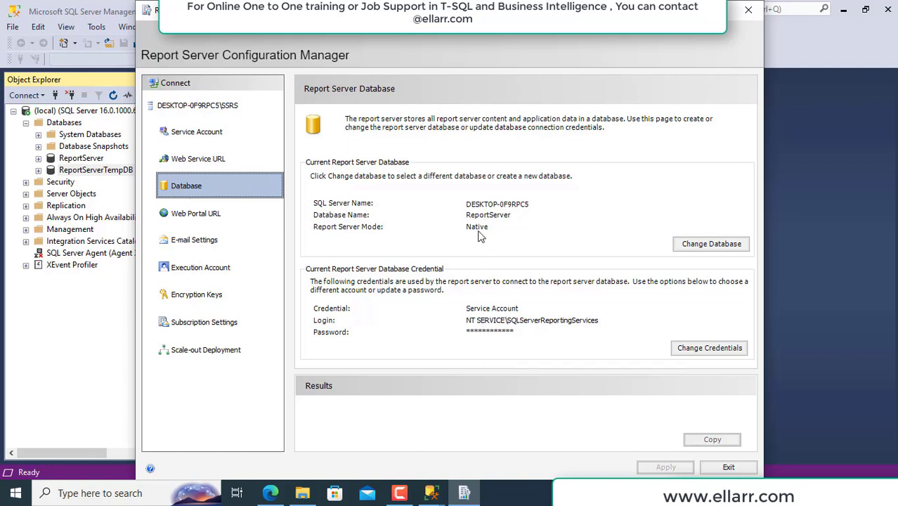
click(186, 158)
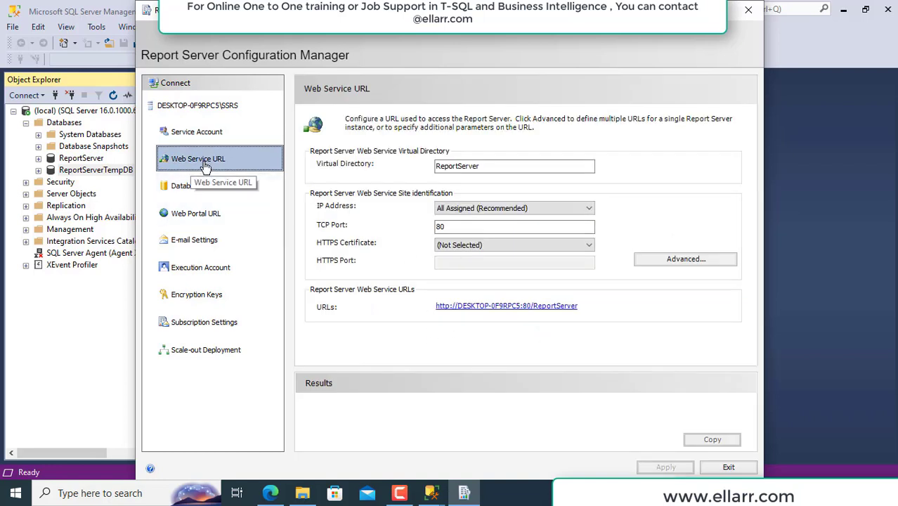
click(184, 216)
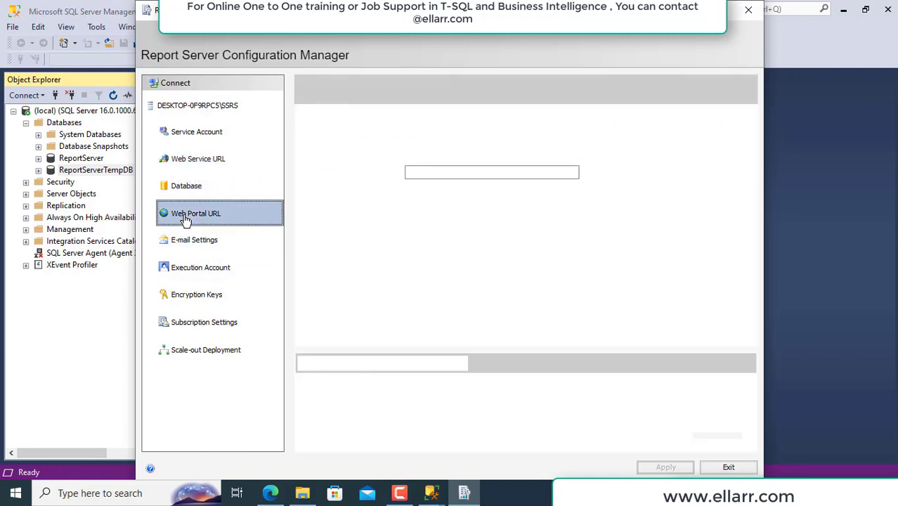